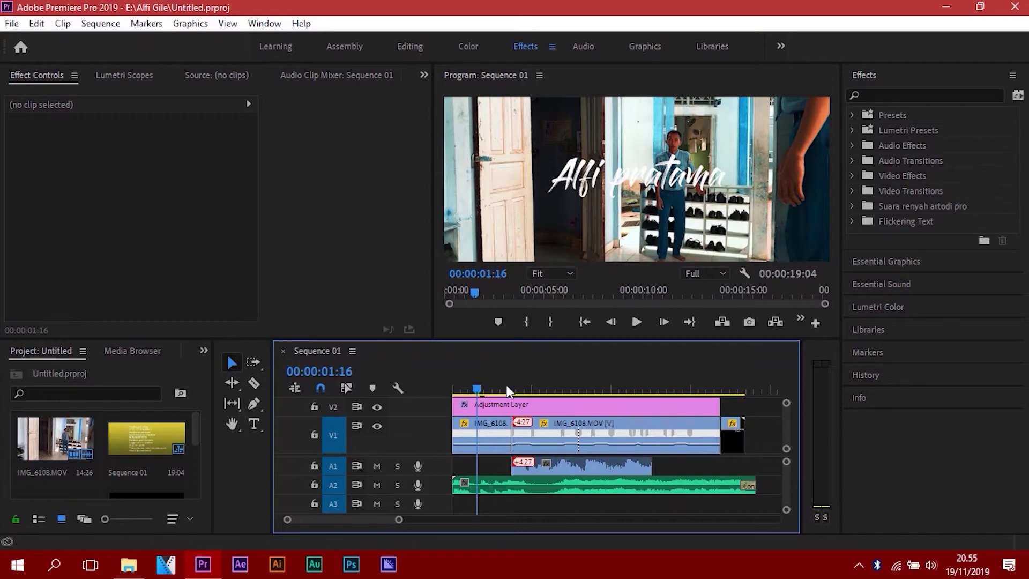
- Return the Sequence 01 playhead to 00:00:00:00 and zoom the timeline in on its clips
drag(475, 387, 457, 387)
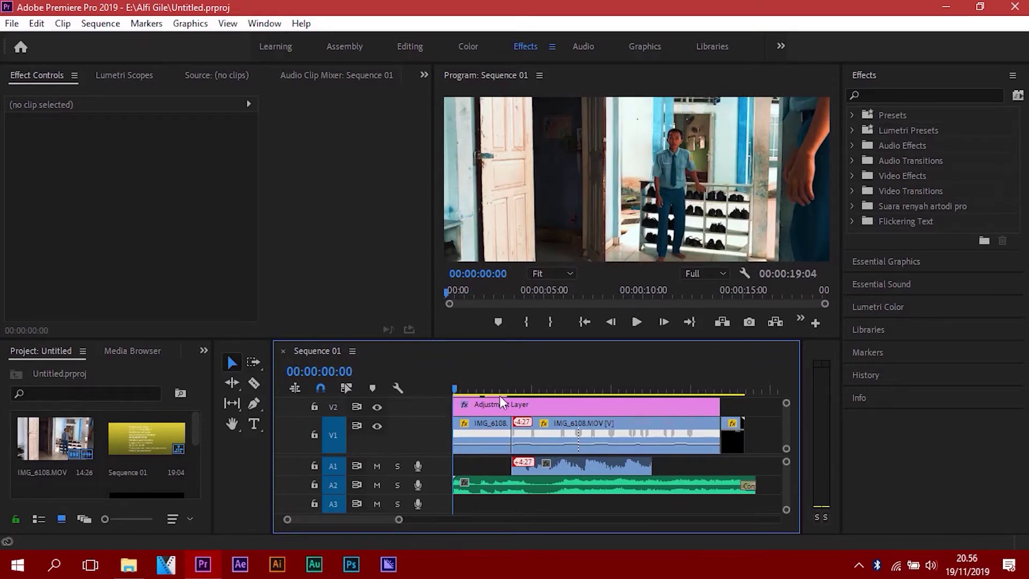
drag(398, 519, 382, 520)
- Create the new project Untitled3 in E:\Alfi Gile, then return to that folder in File Explorer
click(12, 24)
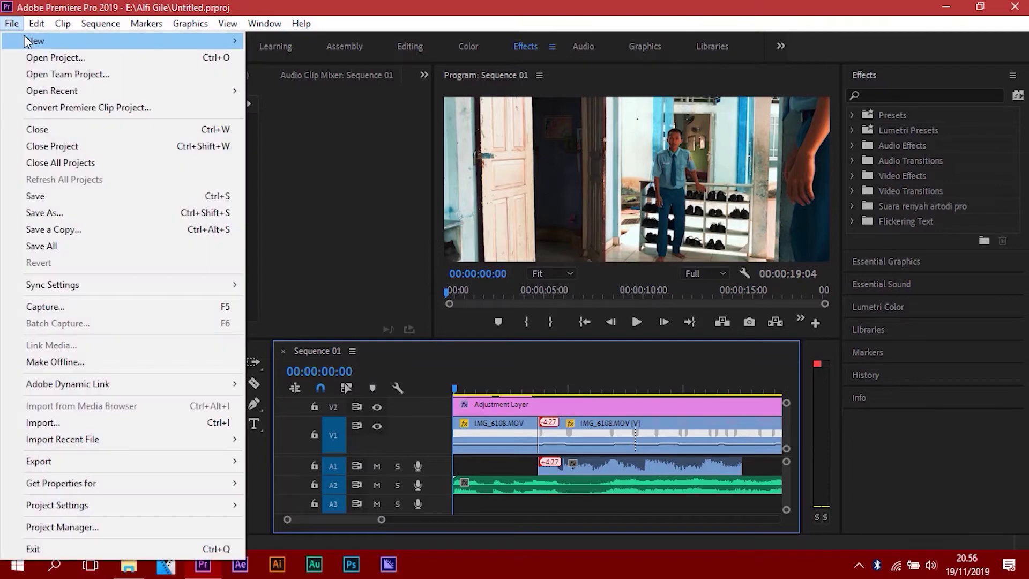
mouse_move(137, 38)
click(260, 39)
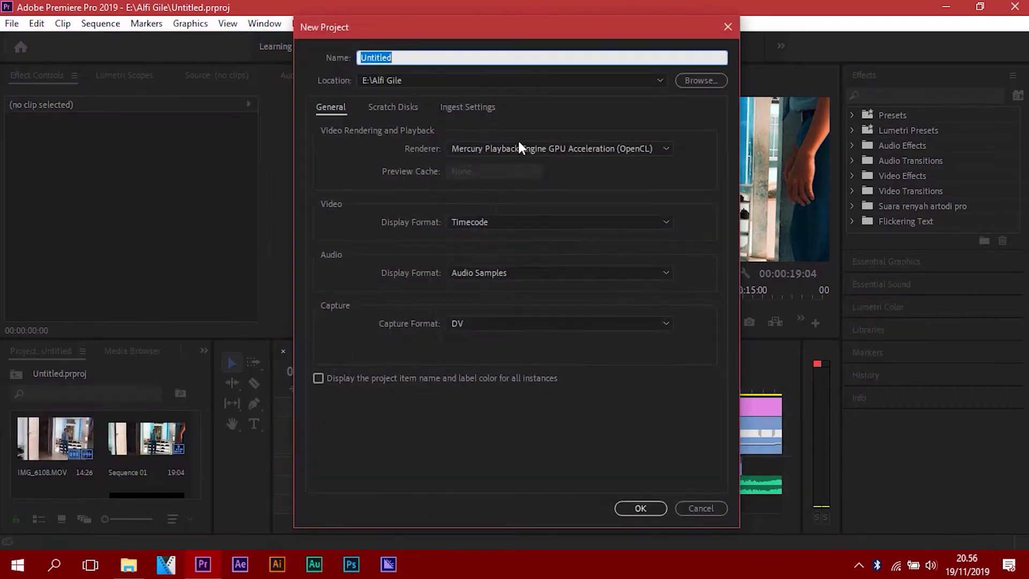
click(626, 510)
click(128, 563)
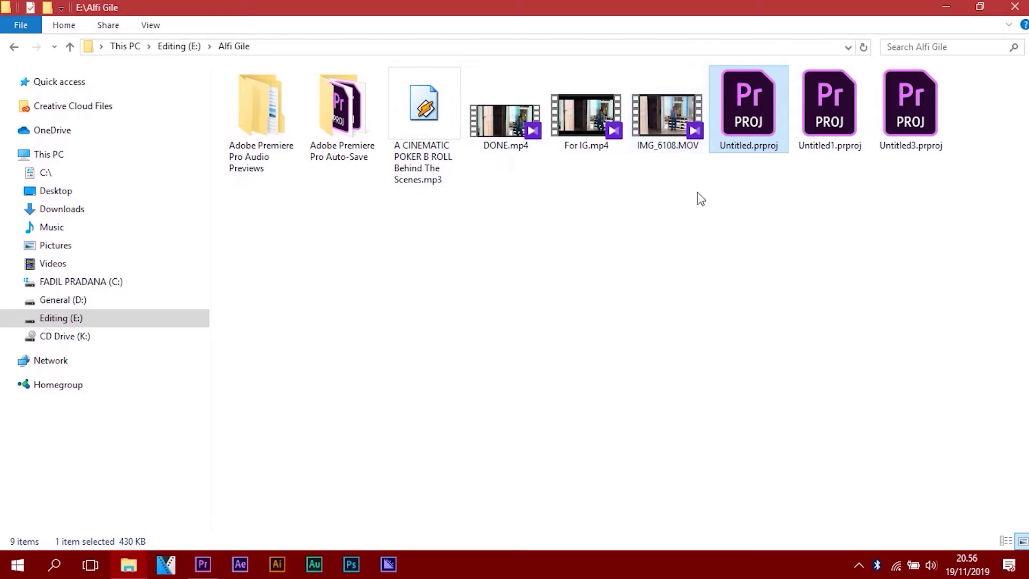
- Drag IMG_6108.MOV from File Explorer into the Untitled3 Project panel to import it
click(667, 125)
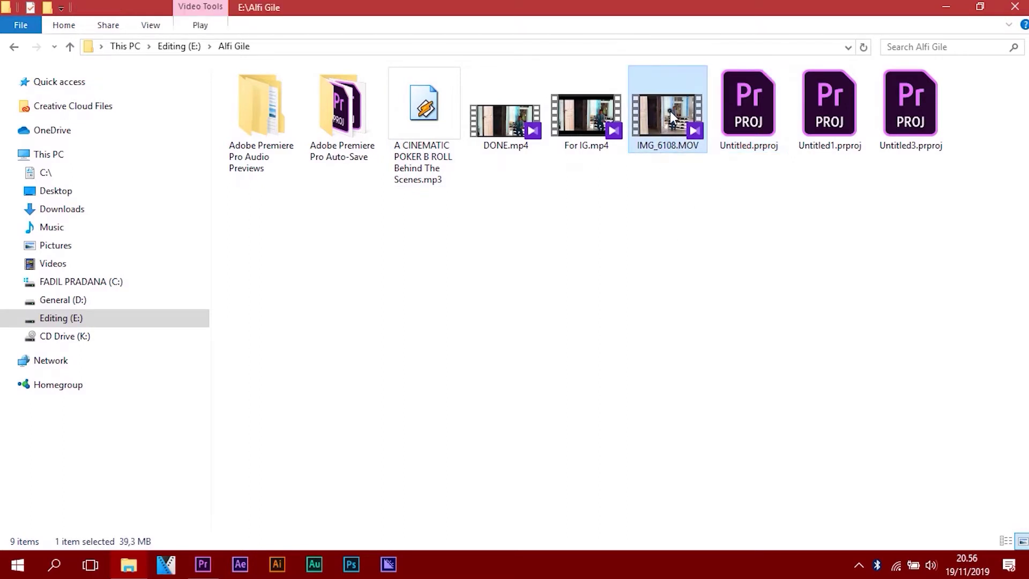
mouse_move(669, 114)
mouse_down()
mouse_move(194, 550)
mouse_move(91, 458)
mouse_up()
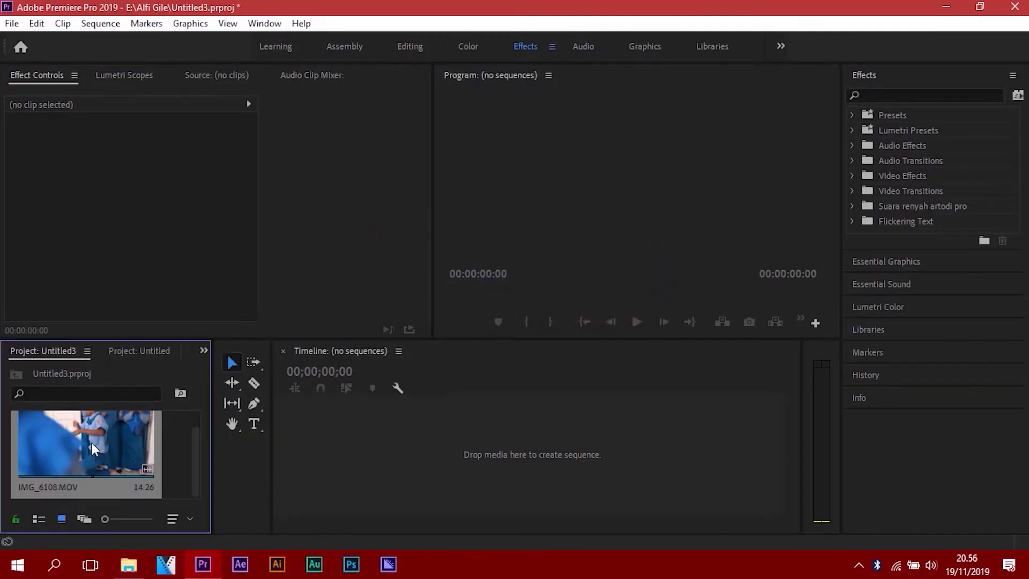
- Open IMG_6108.MOV in the Source monitor and mark In at 00:00:03:09 and Out at 00:00:14:21
double_click(74, 445)
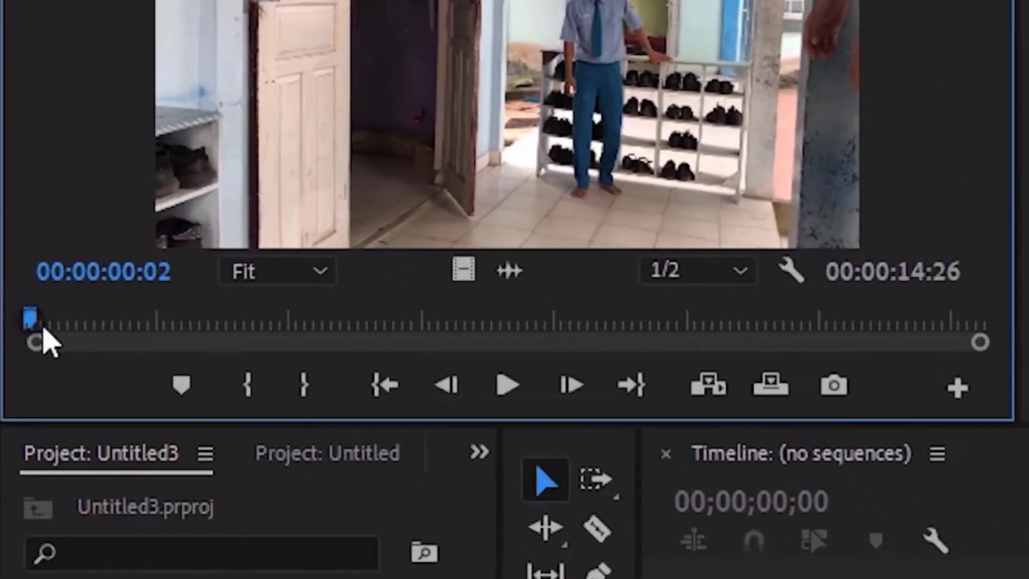
drag(24, 298, 54, 298)
mouse_move(132, 343)
mouse_down()
mouse_move(321, 337)
mouse_move(234, 338)
mouse_up()
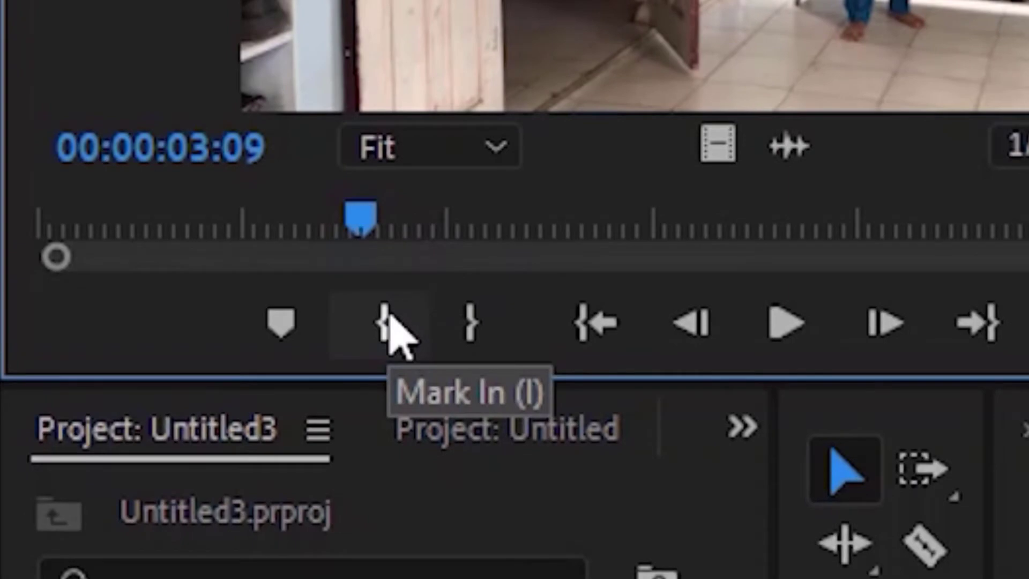
click(384, 324)
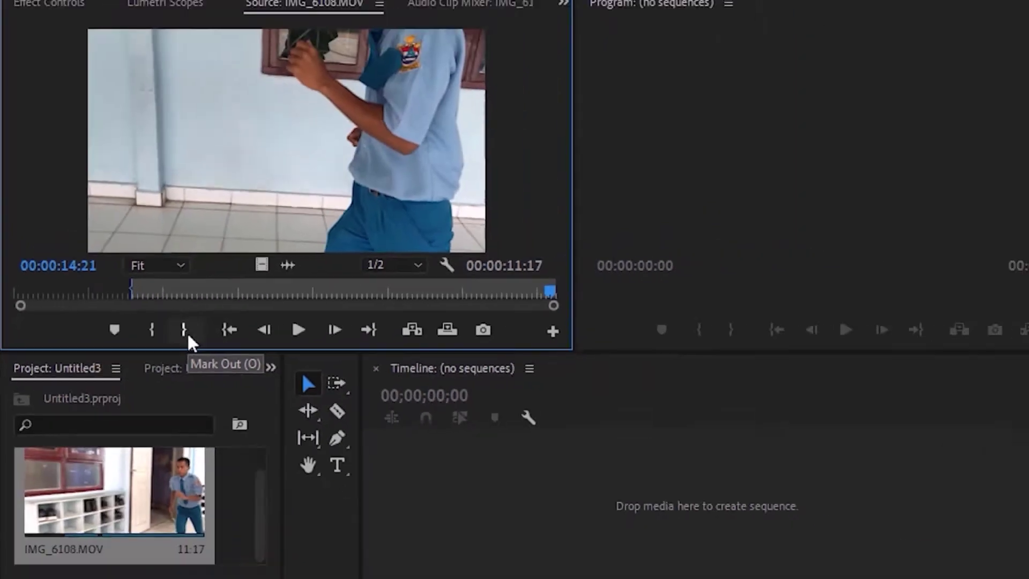
click(186, 332)
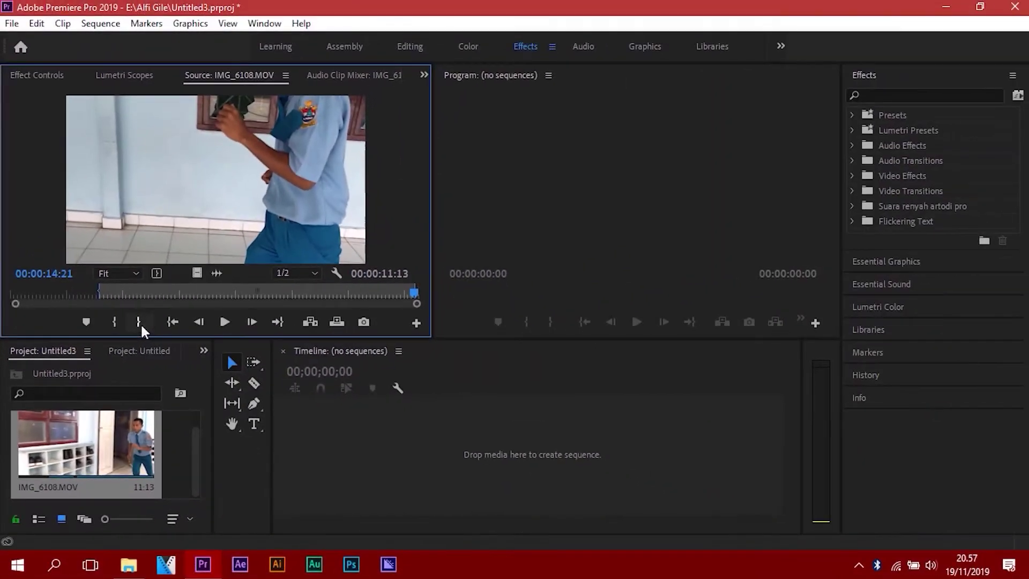
- Drop the trimmed clip on the Timeline to create the IMG_6108 sequence, zoom in, and heighten V1
drag(204, 156, 321, 351)
drag(299, 440, 298, 440)
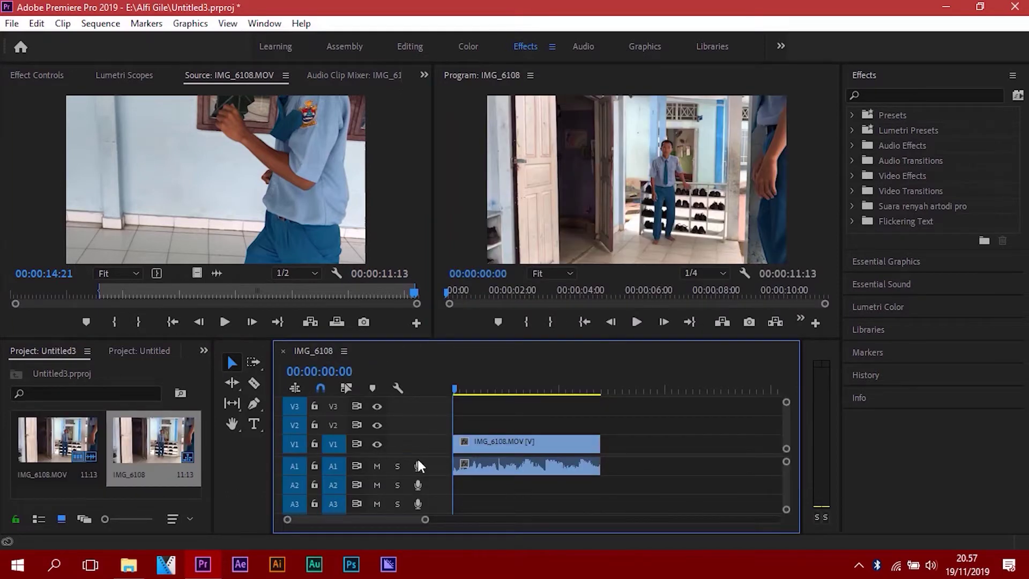
drag(425, 522, 409, 522)
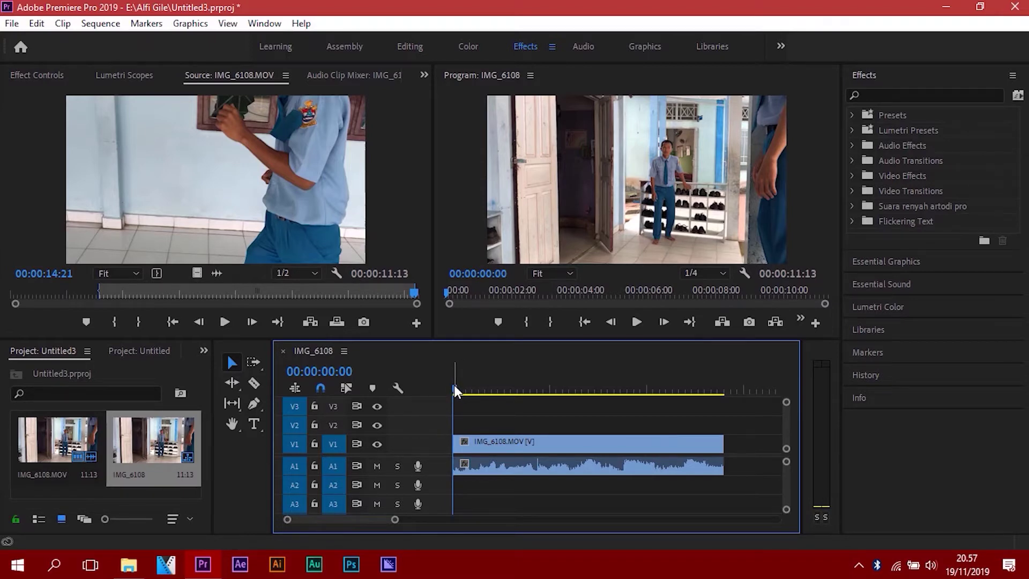
scroll(454, 384, up, 1)
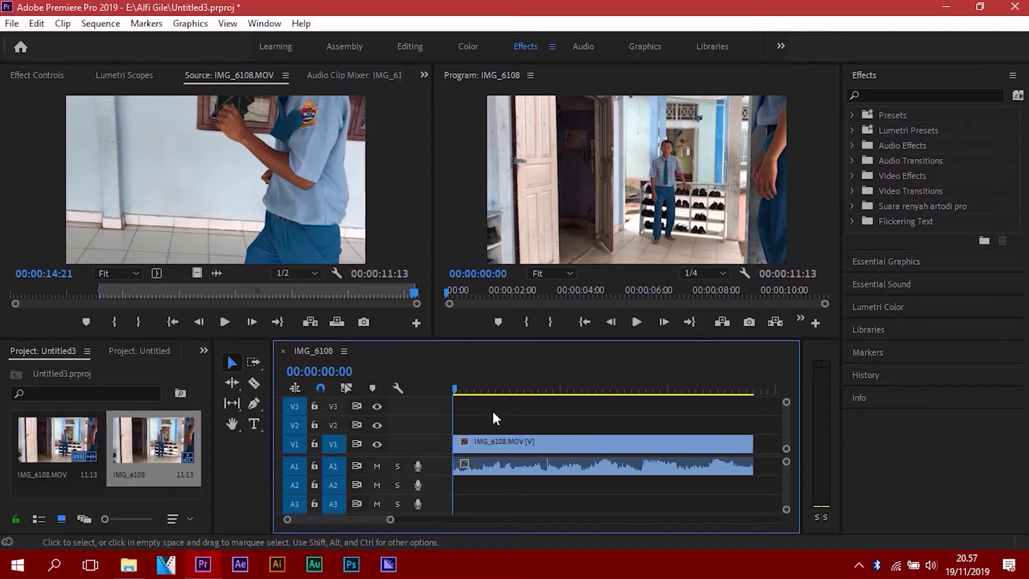
mouse_move(454, 390)
mouse_down()
mouse_move(468, 388)
mouse_move(438, 394)
mouse_up()
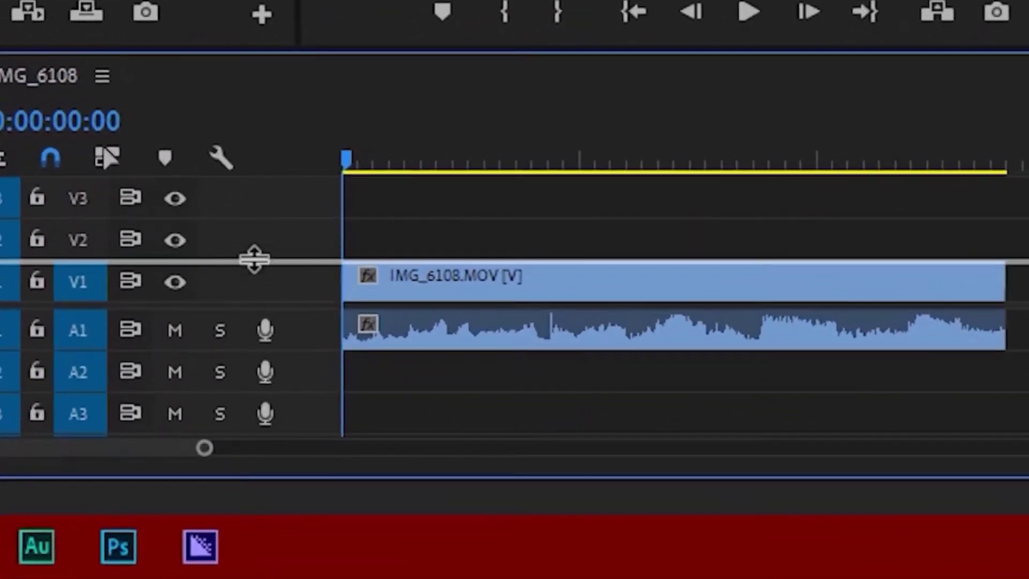
drag(254, 259, 248, 223)
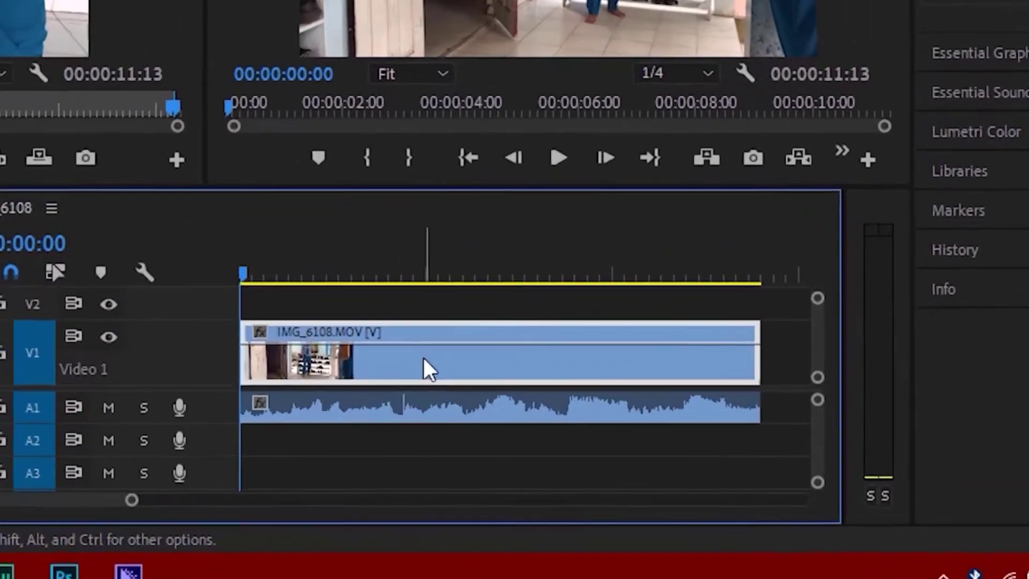
- Show the V1 clip's Time Remapping > Speed keyframes via Show Clip Keyframes
right_click(558, 440)
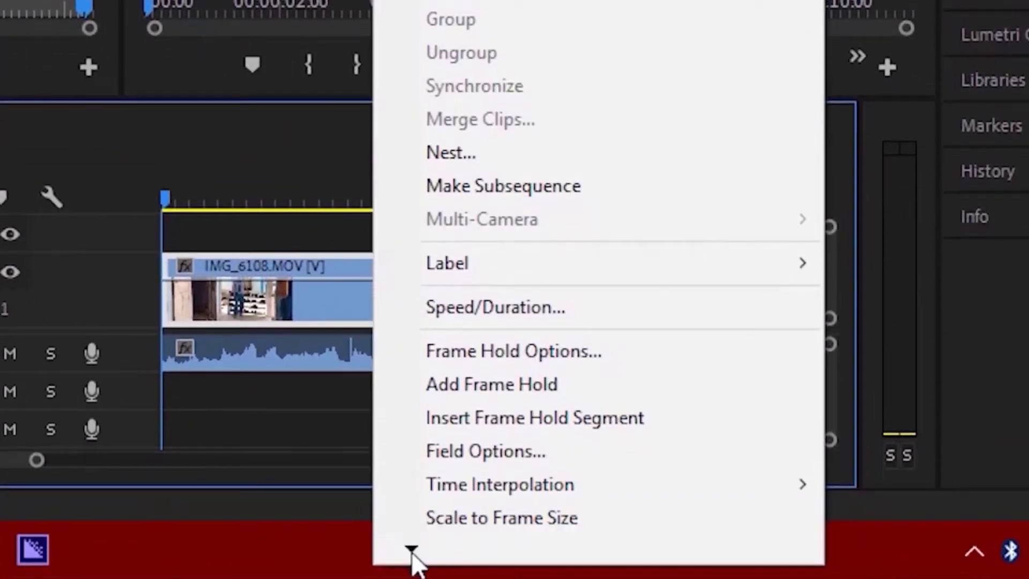
mouse_move(411, 551)
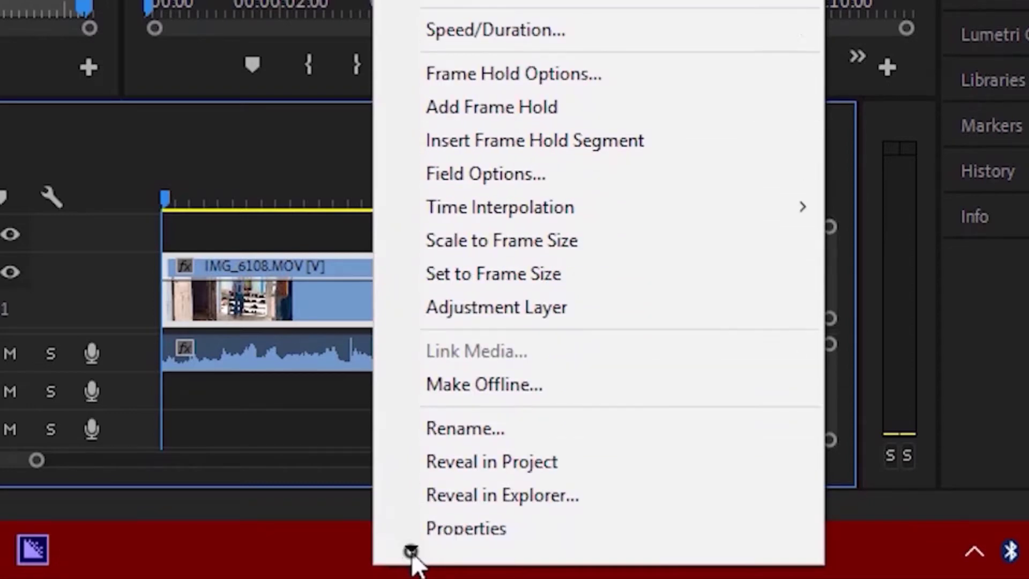
mouse_move(484, 509)
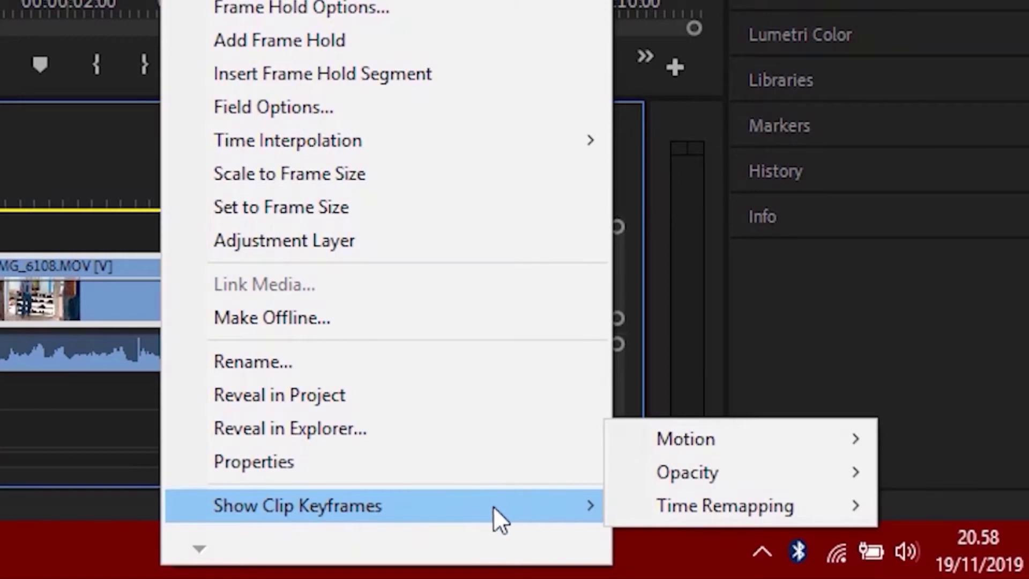
mouse_move(679, 503)
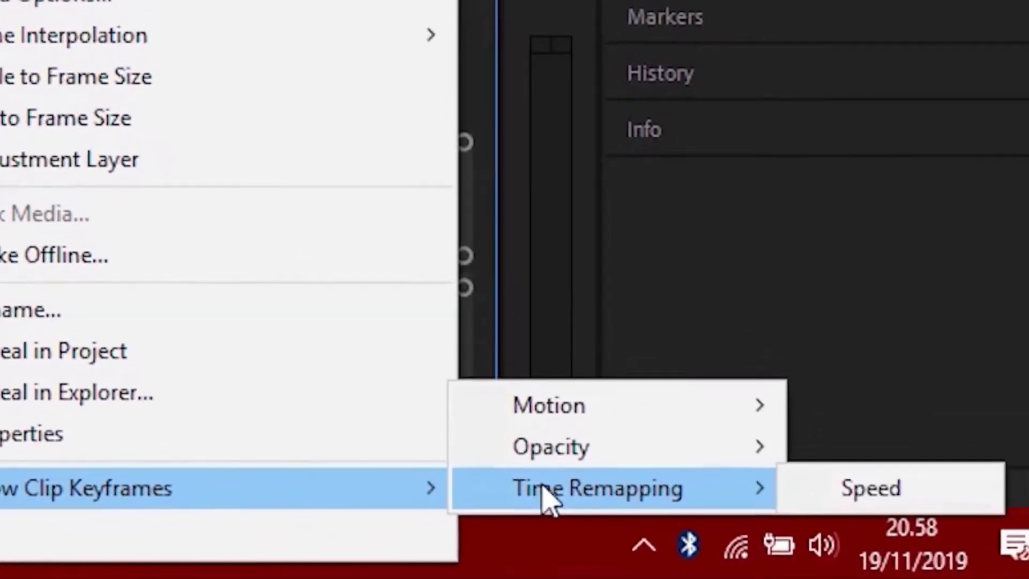
click(766, 471)
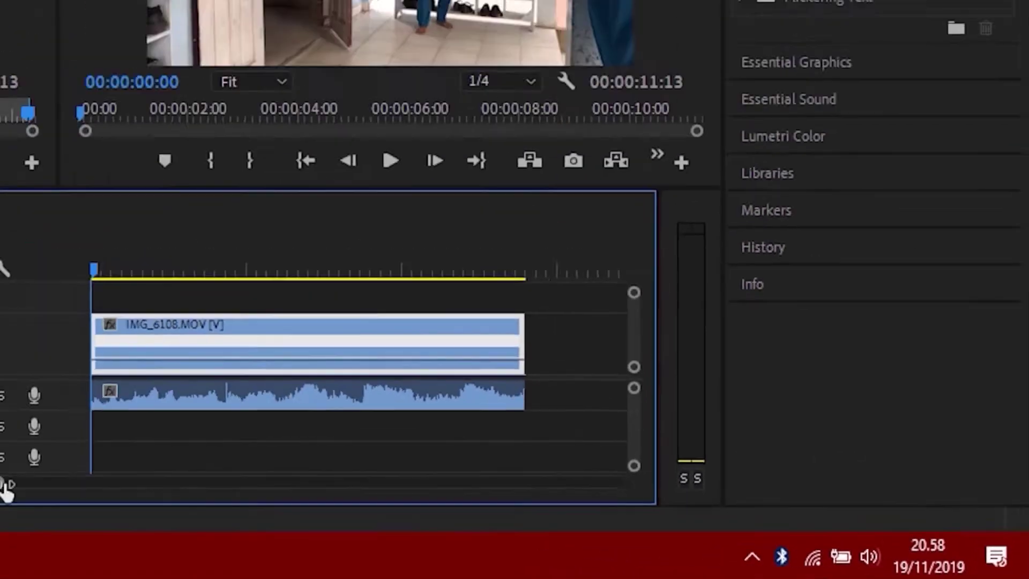
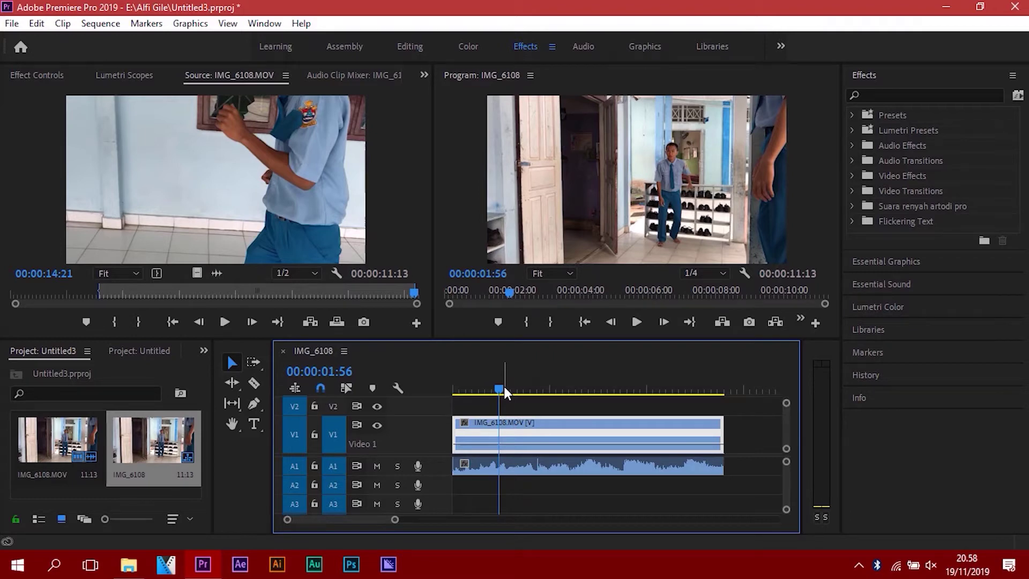
- Preview the school clip from 00:00:01:26, then zoom the timeline so the clip fills it
drag(505, 387, 487, 388)
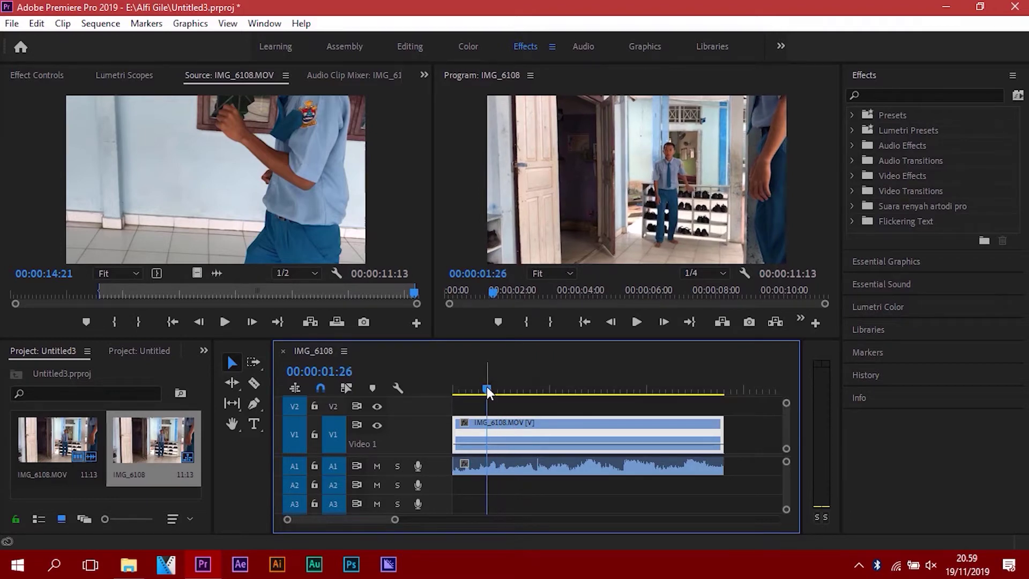
key(space)
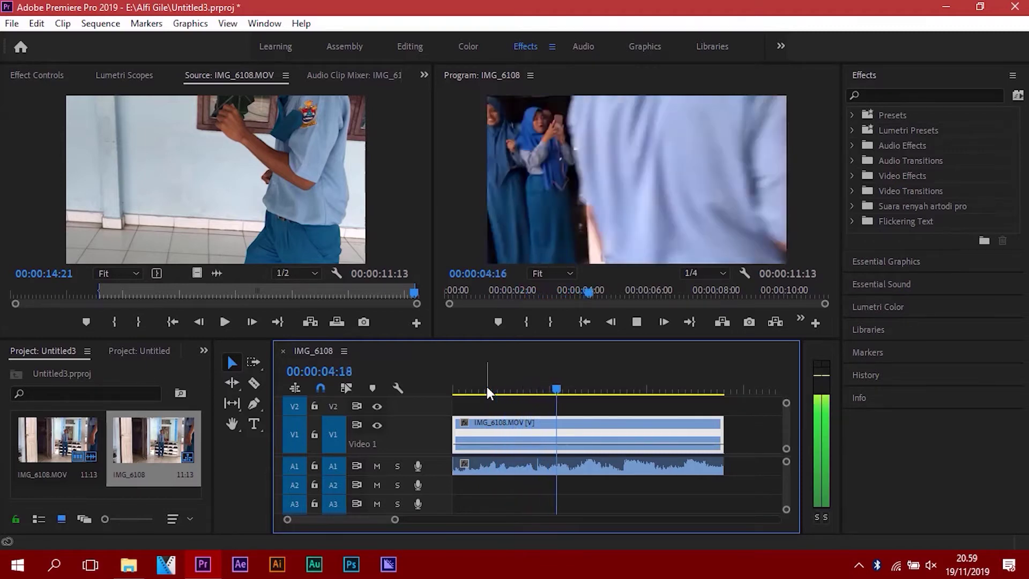
key(space)
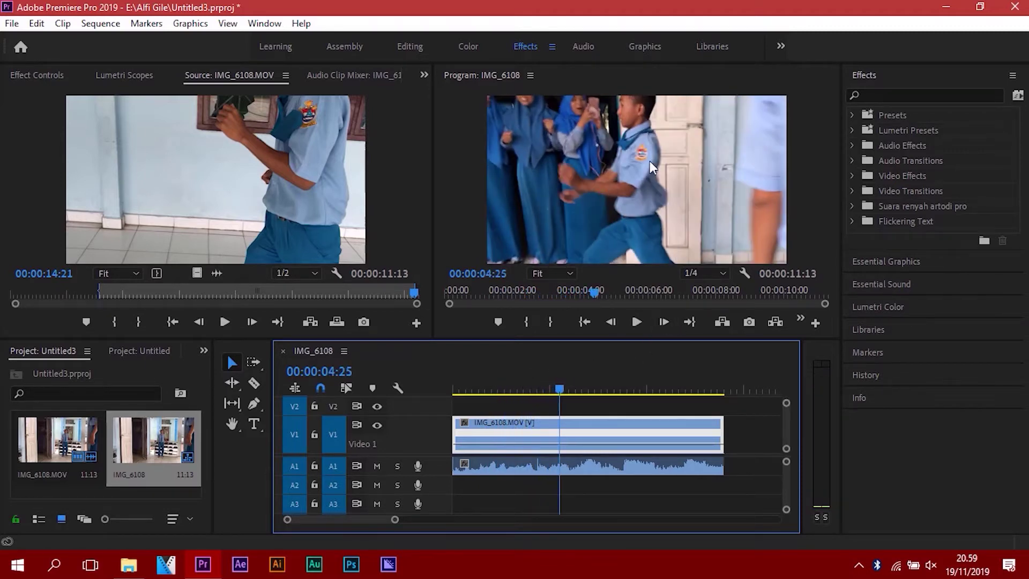
drag(535, 387, 502, 390)
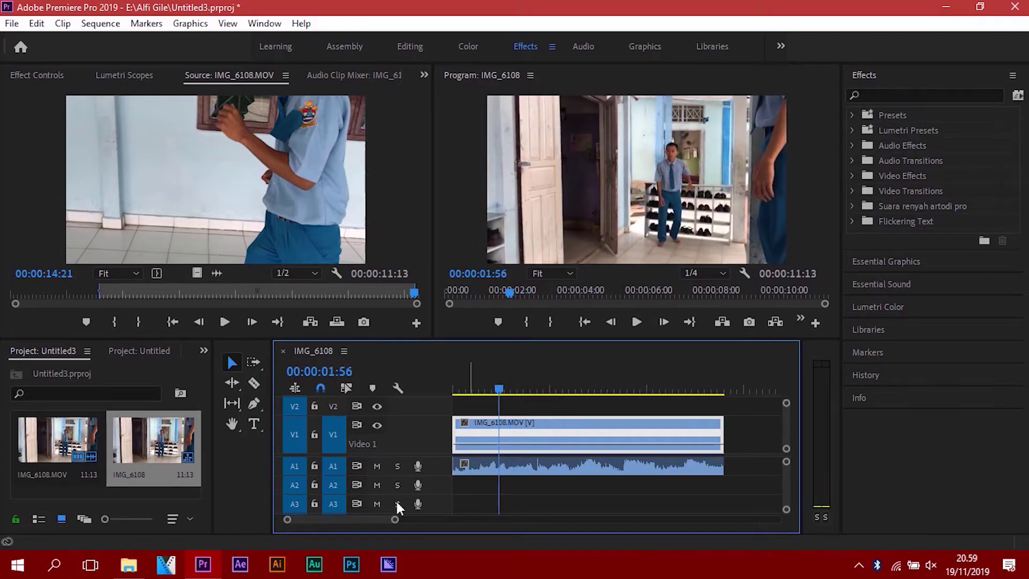
drag(396, 521, 377, 525)
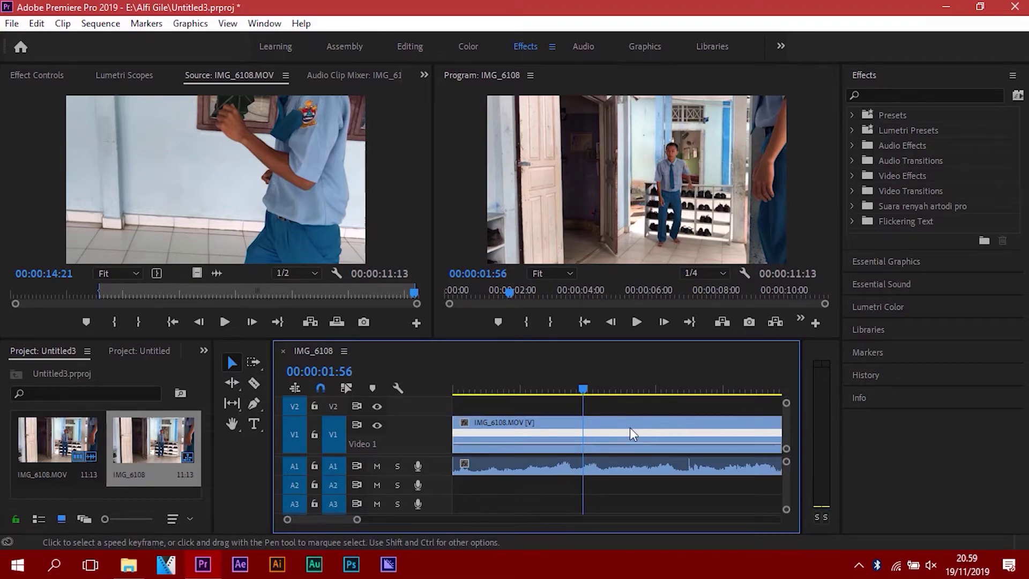
- Select IMG_6108.MOV and add a Time Remapping speed keyframe at 00:00:03:37 in Effect Controls
click(602, 430)
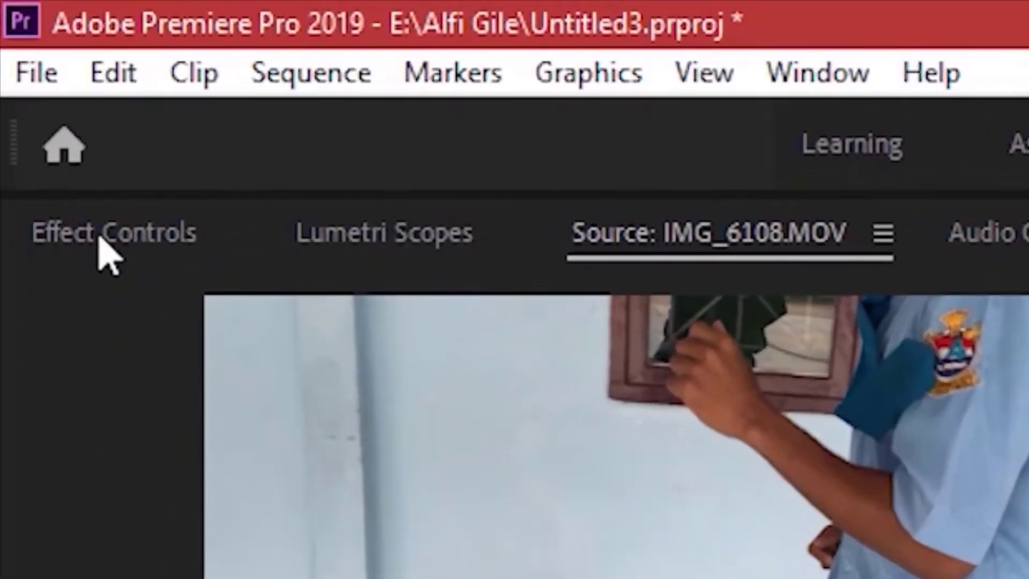
click(99, 236)
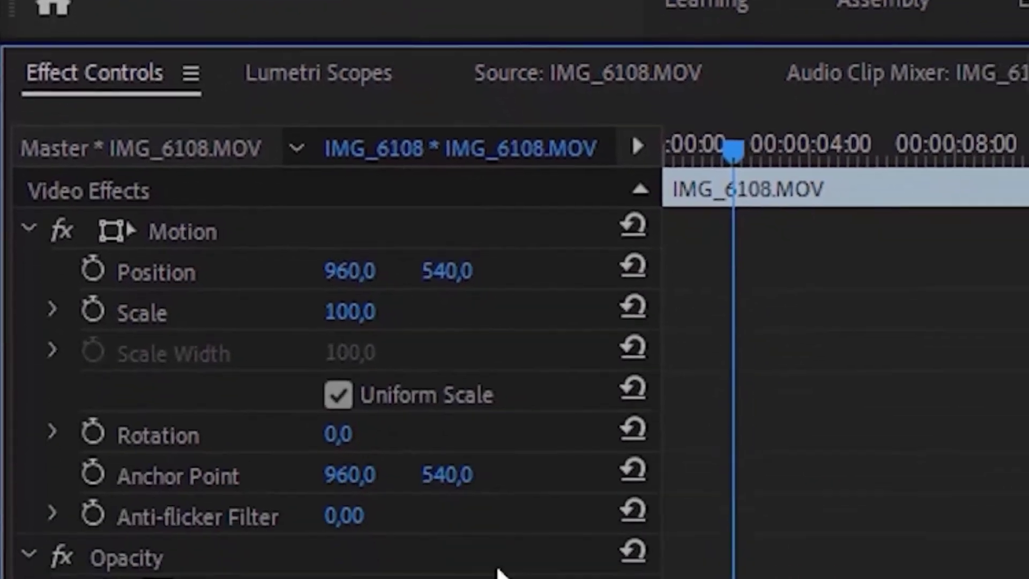
scroll(919, 343, down, 3)
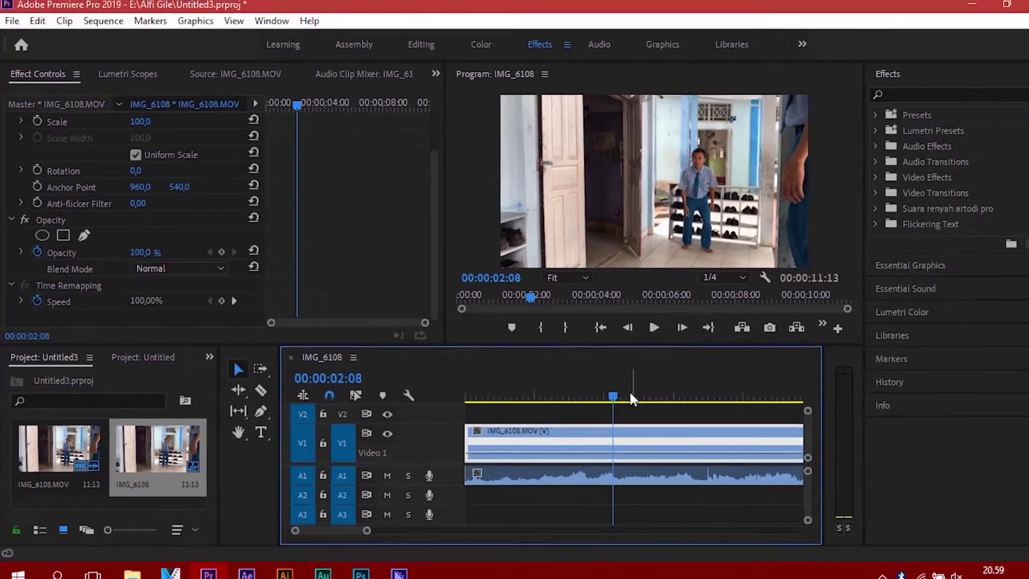
mouse_move(629, 390)
mouse_down()
mouse_move(702, 381)
mouse_move(697, 398)
mouse_up()
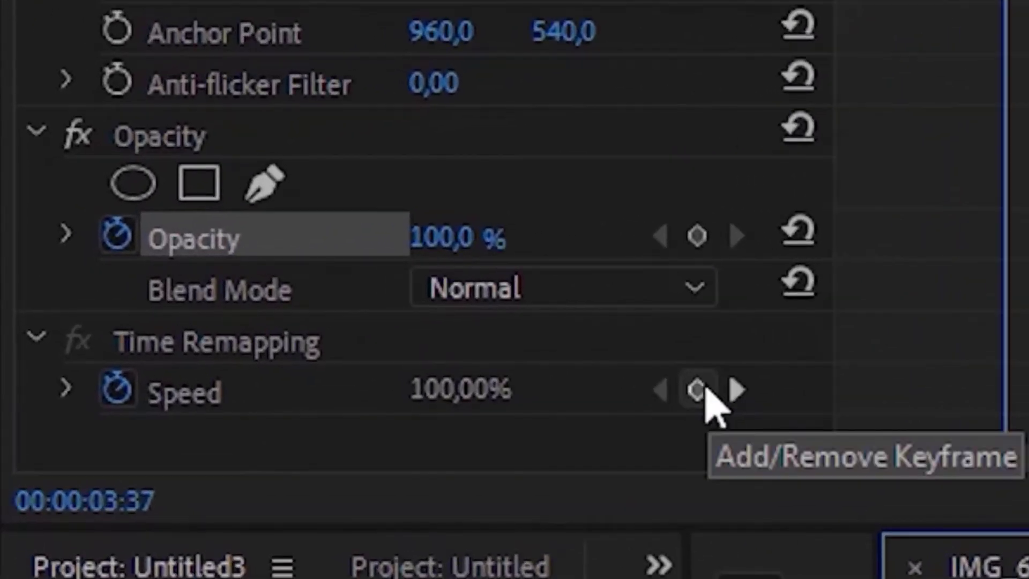
click(705, 391)
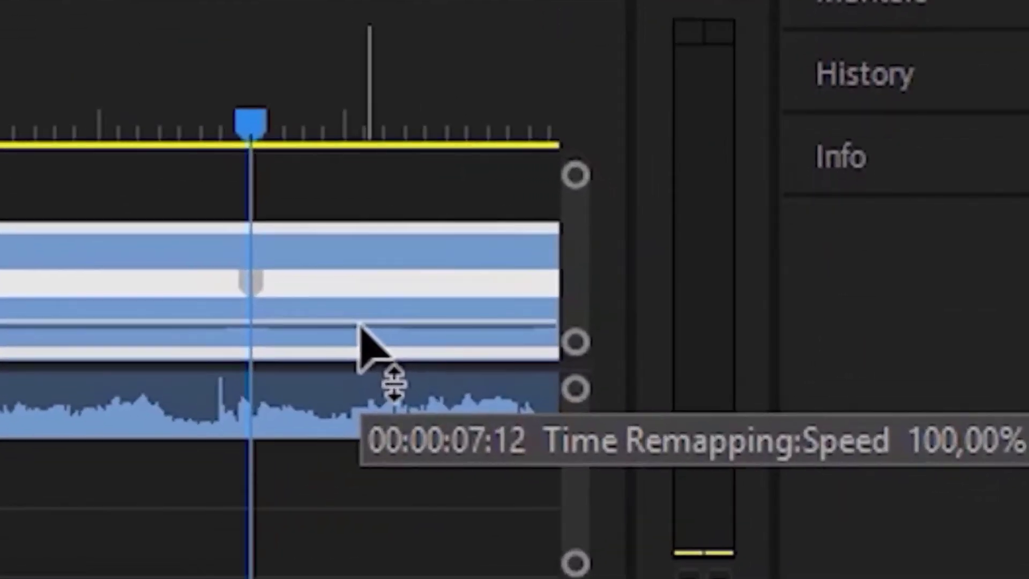
- Drag the speed line after the keyframe down to 50% and scrub through the slowed section
click(360, 325)
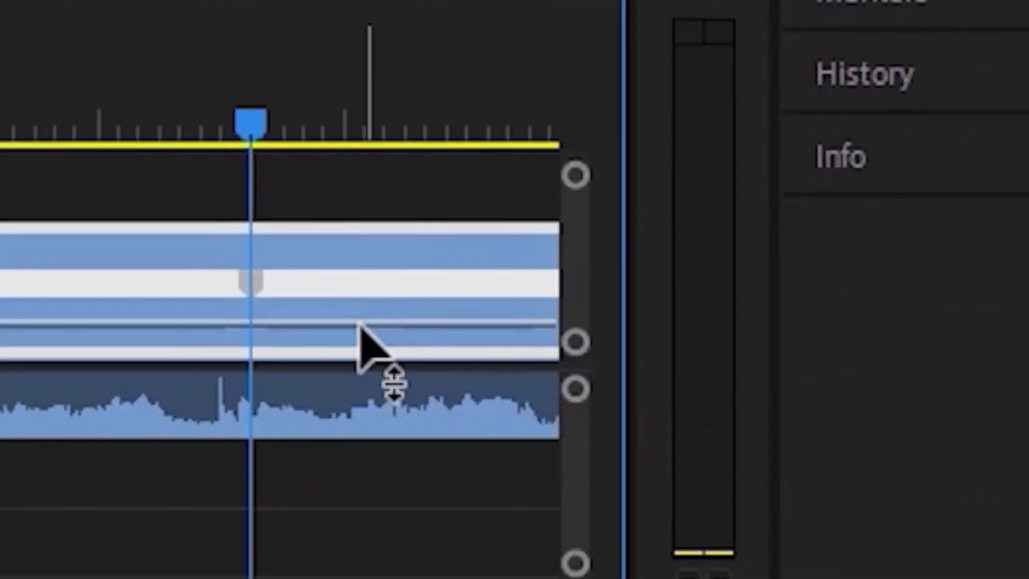
mouse_move(360, 326)
mouse_down()
mouse_move(360, 338)
mouse_move(360, 322)
mouse_up()
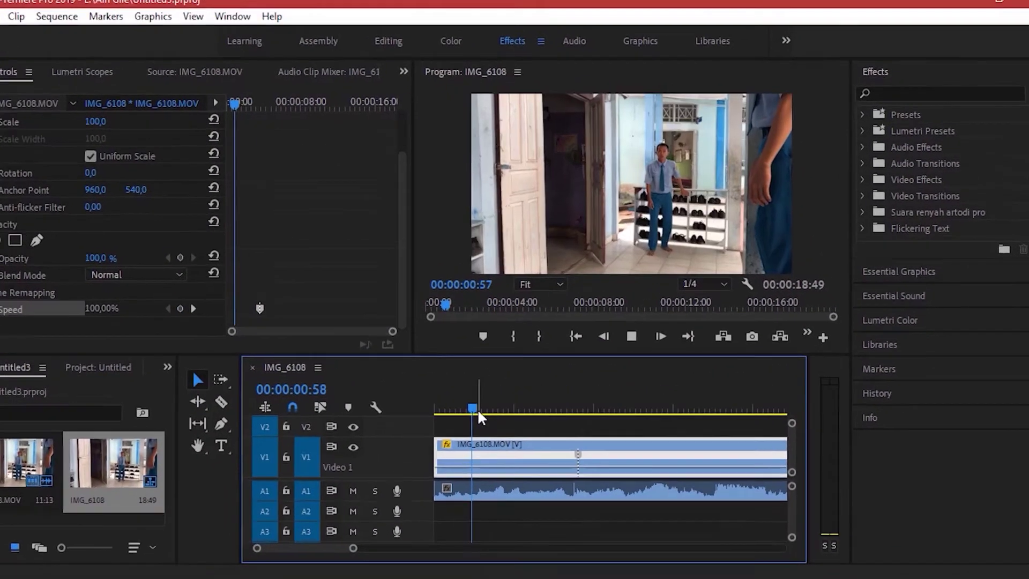
drag(561, 390, 477, 408)
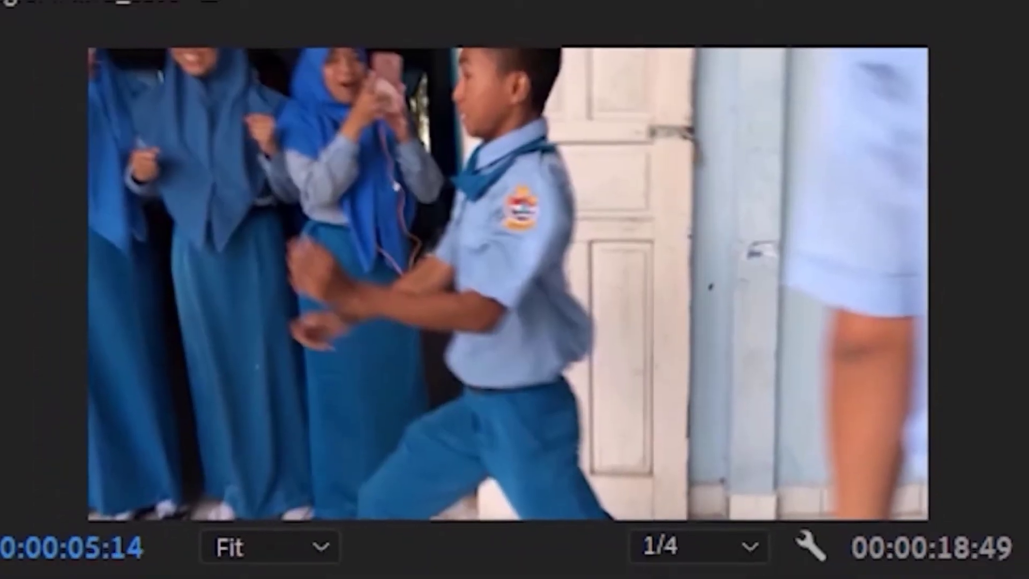
mouse_move(557, 388)
mouse_down()
mouse_move(593, 391)
mouse_move(561, 395)
mouse_up()
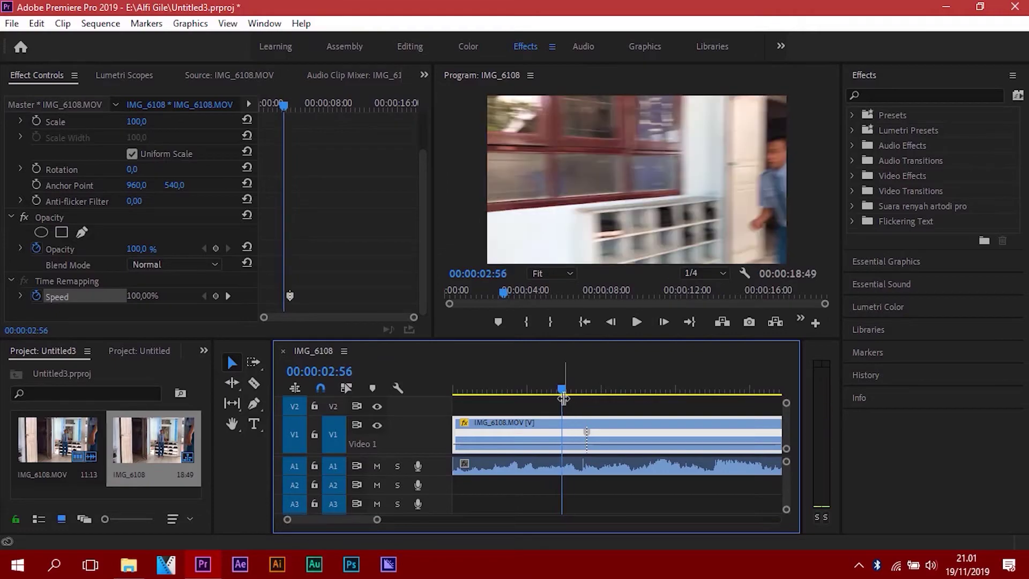
- Zoom in and drag half of the 00:00:03:37 speed keyframe left so the ramp starts at 00:00:03:25
drag(562, 396, 540, 388)
key(equal)
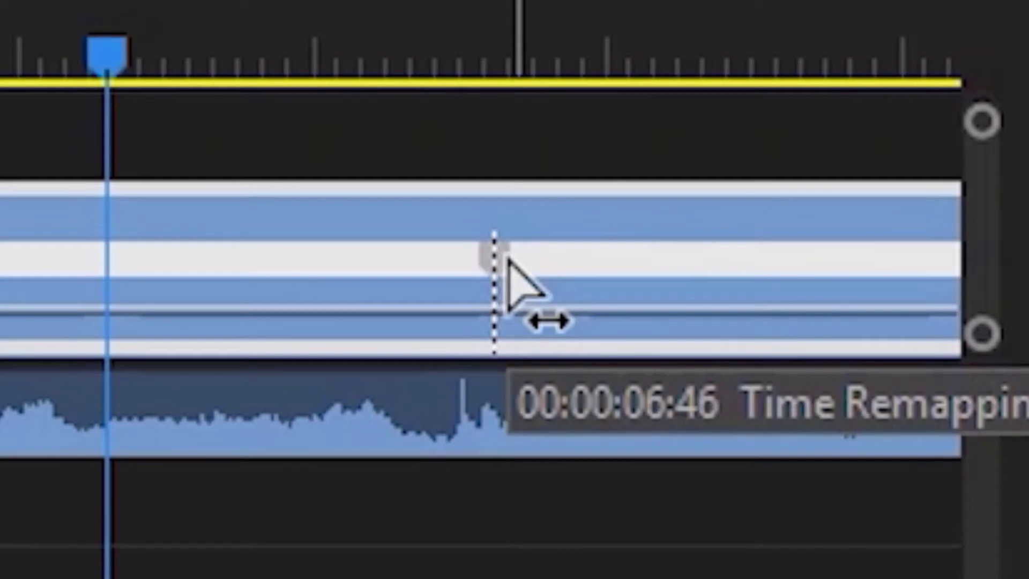
click(508, 259)
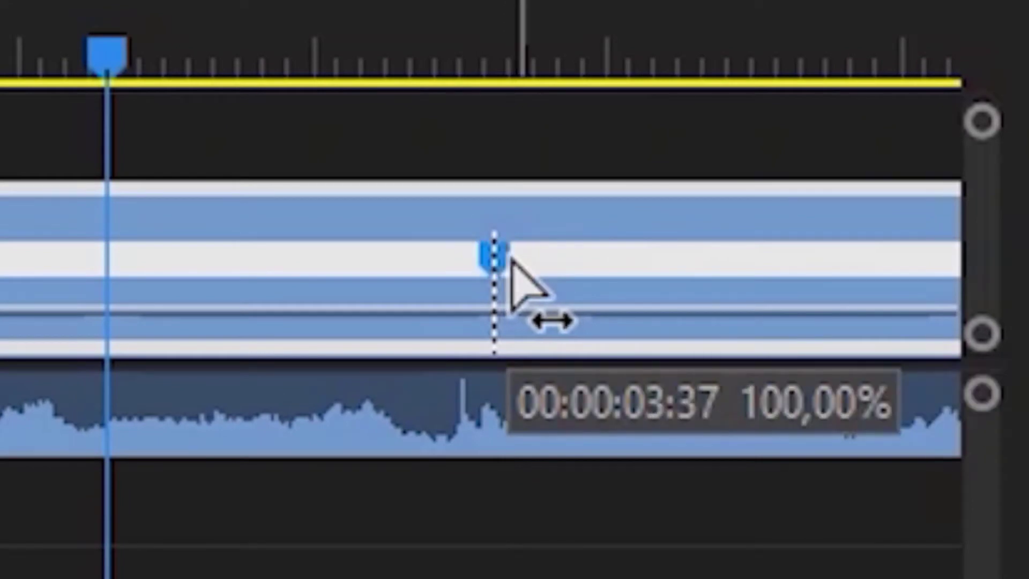
mouse_move(511, 261)
mouse_down()
mouse_move(444, 278)
mouse_move(428, 294)
mouse_up()
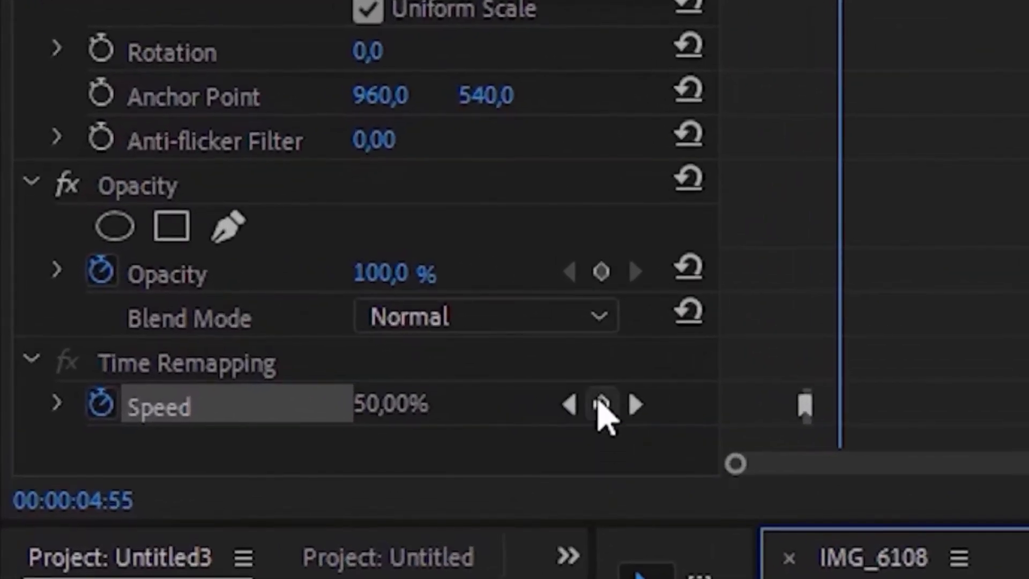
- Add a speed keyframe at 00:00:04:55 and return the section after it to 100% speed
click(601, 404)
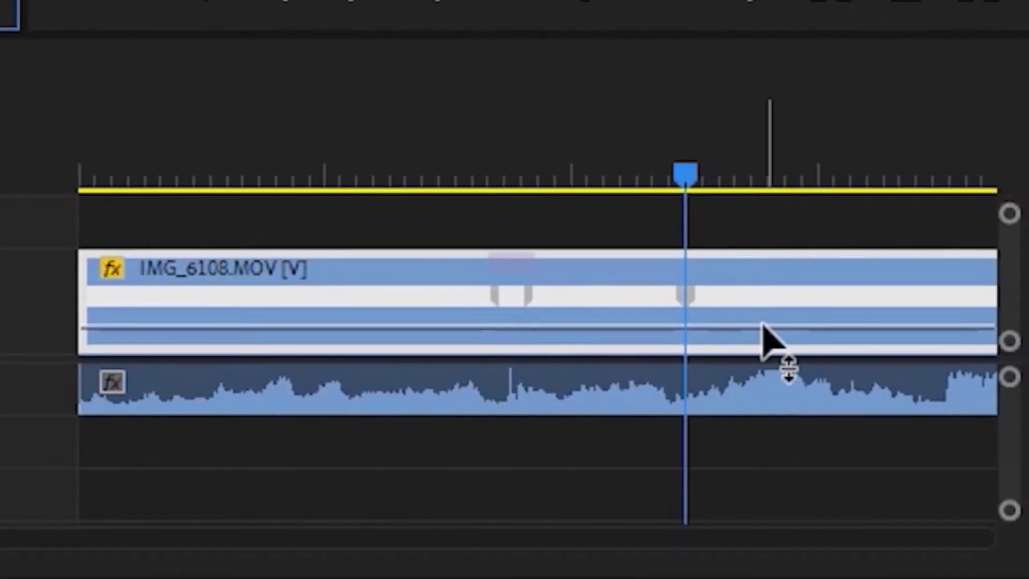
ctrl+click(762, 325)
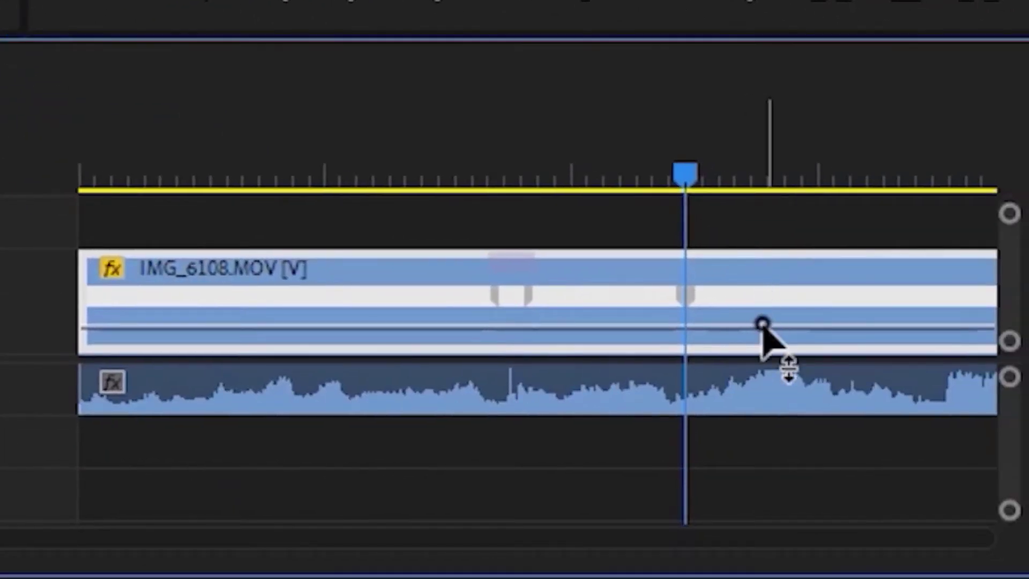
drag(762, 343, 763, 355)
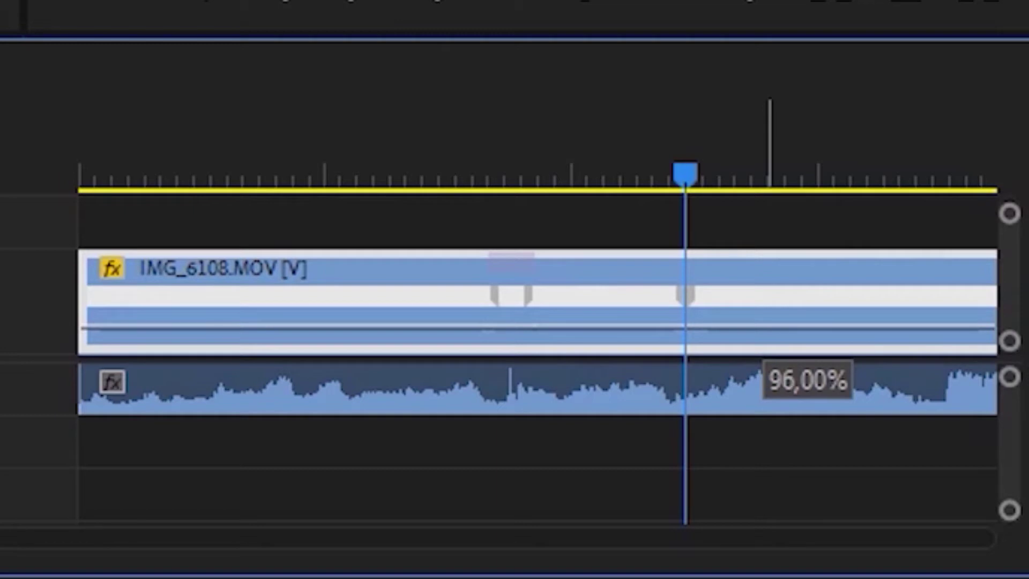
drag(763, 362, 763, 362)
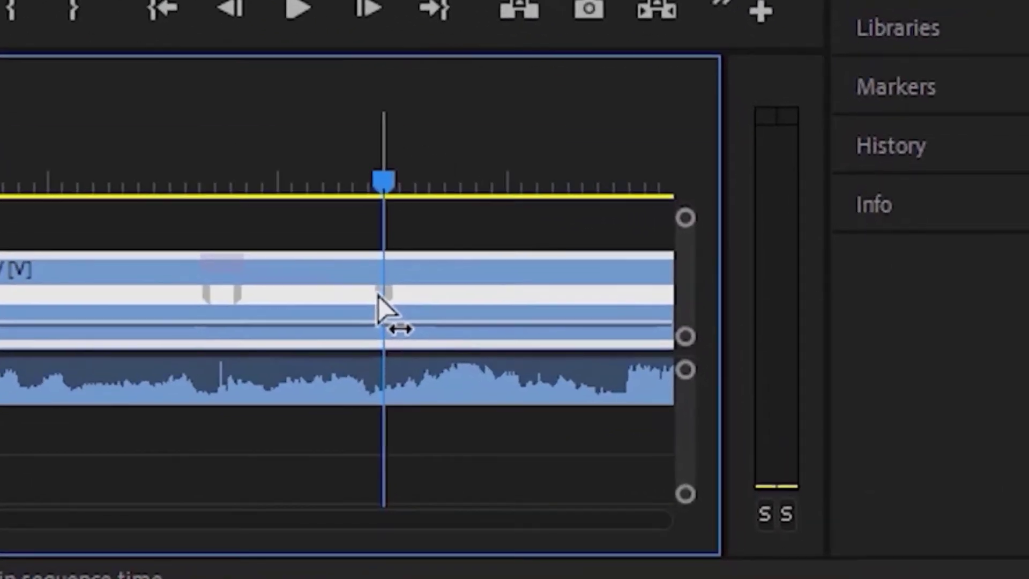
- Split the 00:00:04:55 keyframe into a gradual ramp and preview it with J, K and L
click(432, 318)
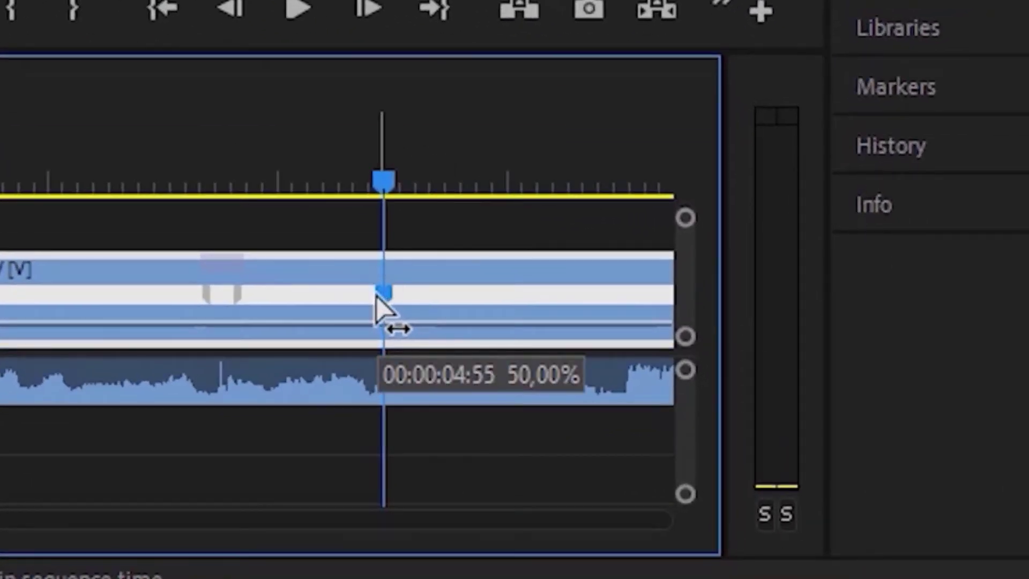
drag(376, 296, 454, 297)
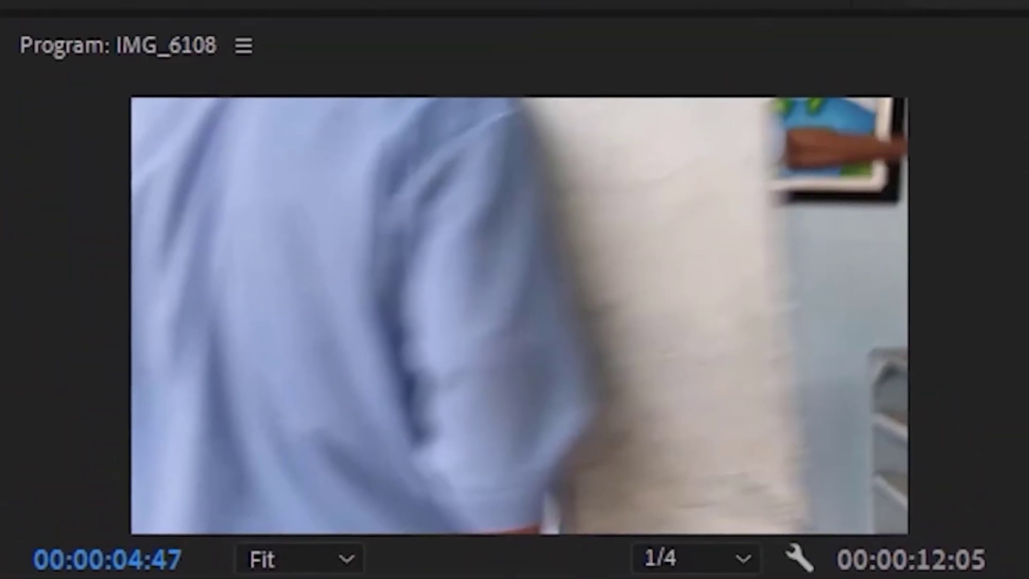
key(j)
key(j)
key(k)
key(l)
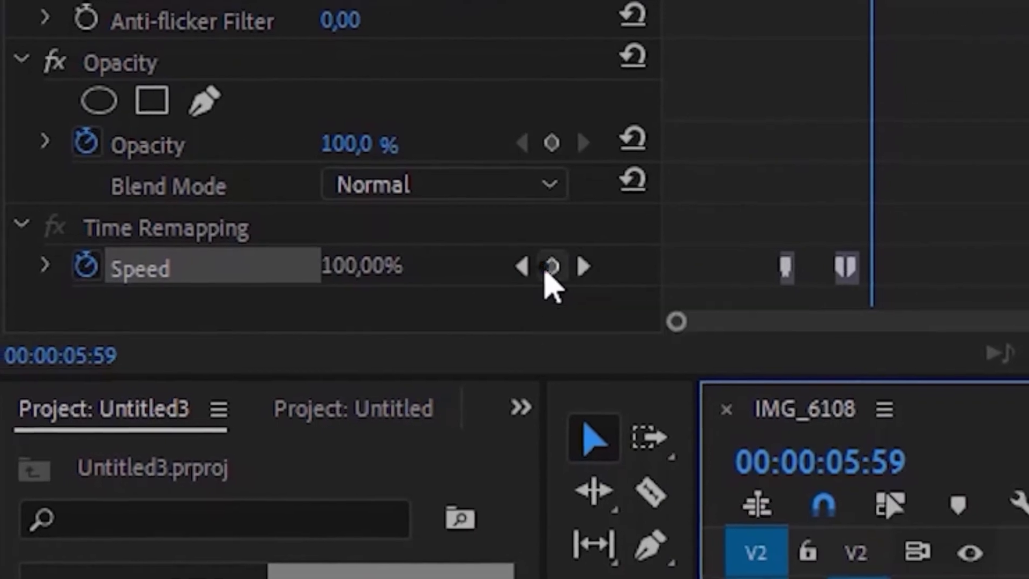
- Add a speed keyframe at 00:00:05:59, spread it into a ramp, and play through to 00:00:07:00
click(552, 267)
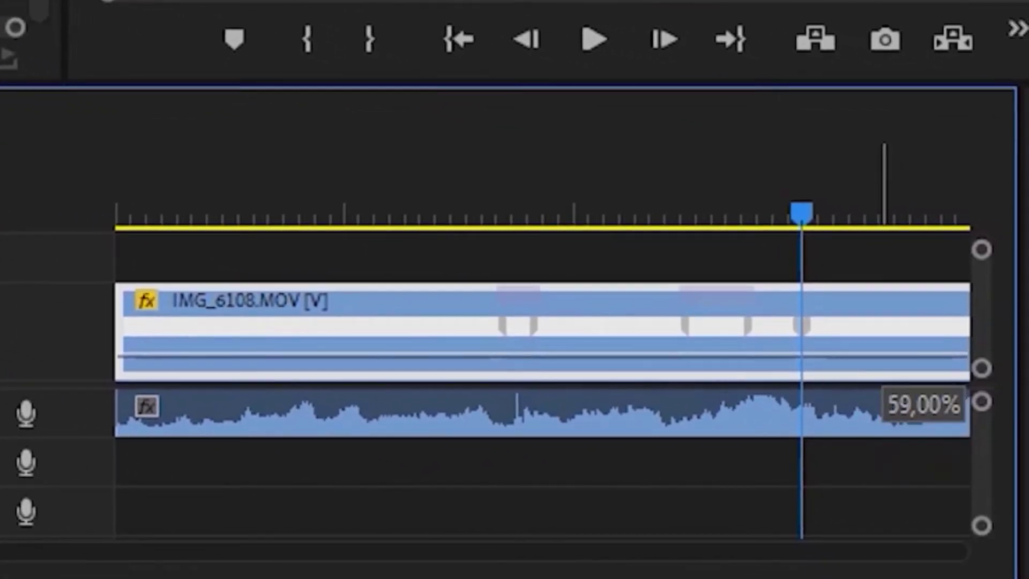
click(796, 327)
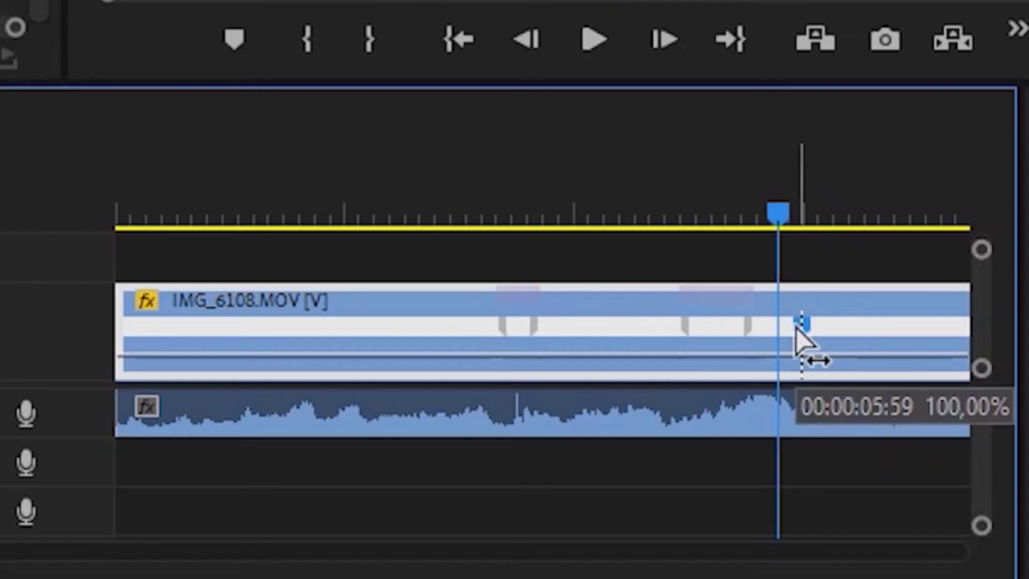
drag(795, 327, 856, 340)
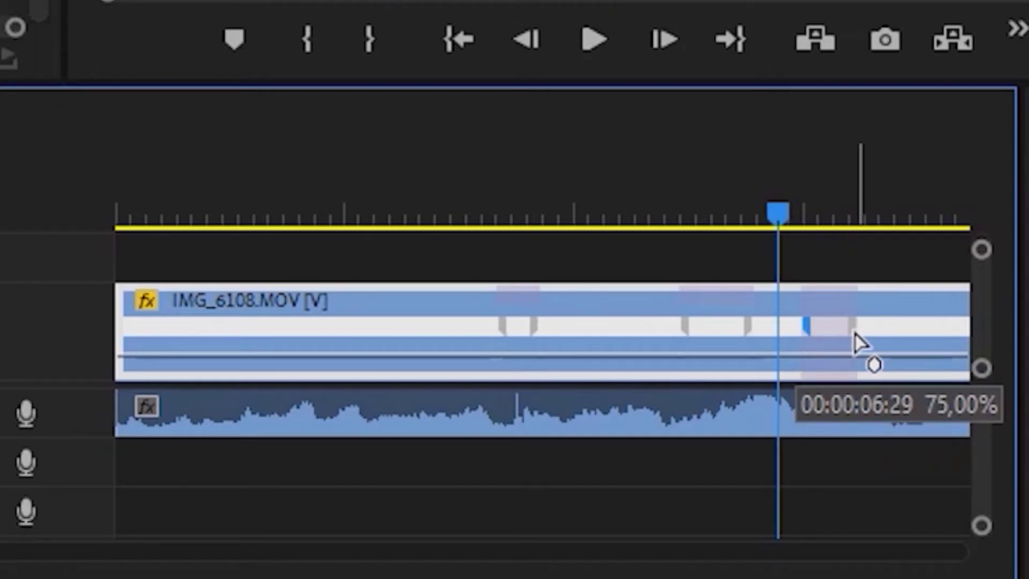
key(space)
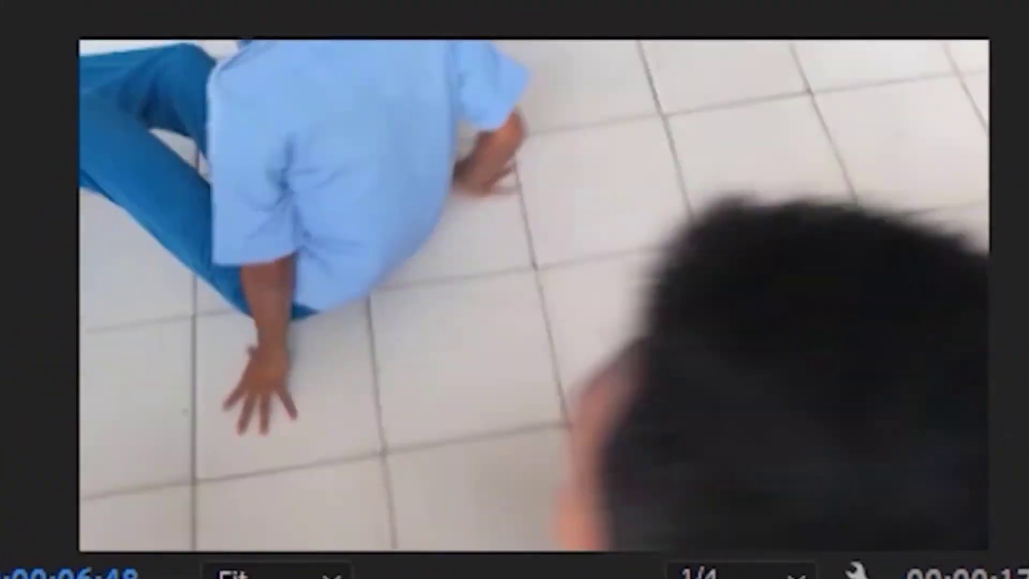
key(space)
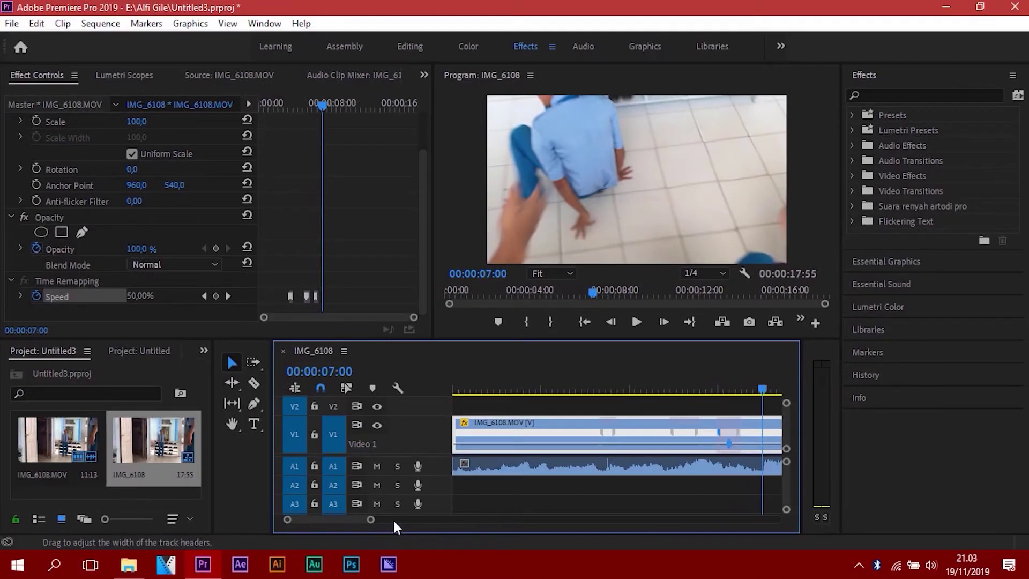
- Add a speed keyframe at 00:00:07:00 and raise the following section's speed toward normal
drag(371, 519, 384, 524)
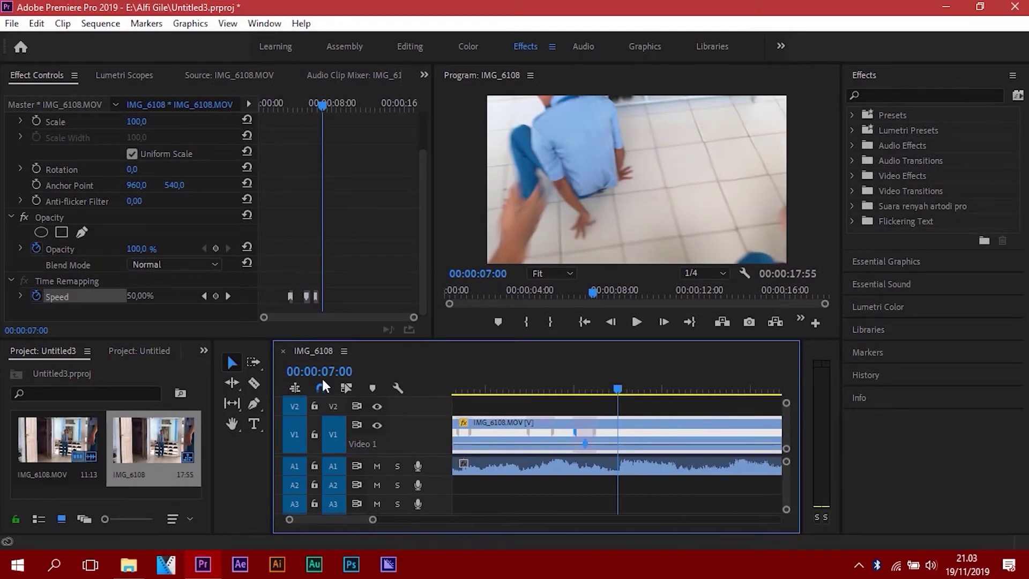
click(215, 295)
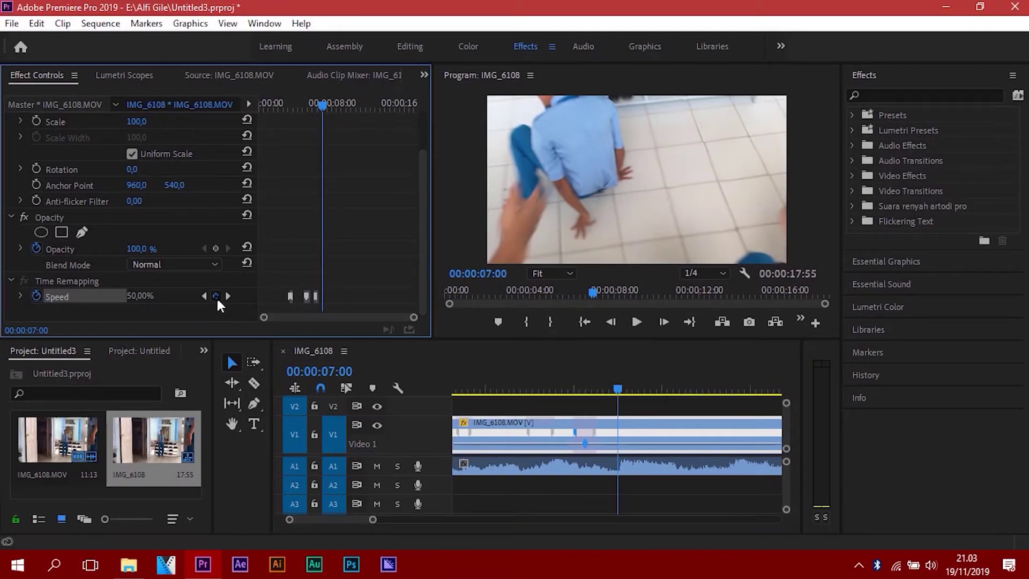
mouse_move(659, 447)
mouse_down()
mouse_move(618, 437)
mouse_move(638, 443)
mouse_move(592, 465)
mouse_up()
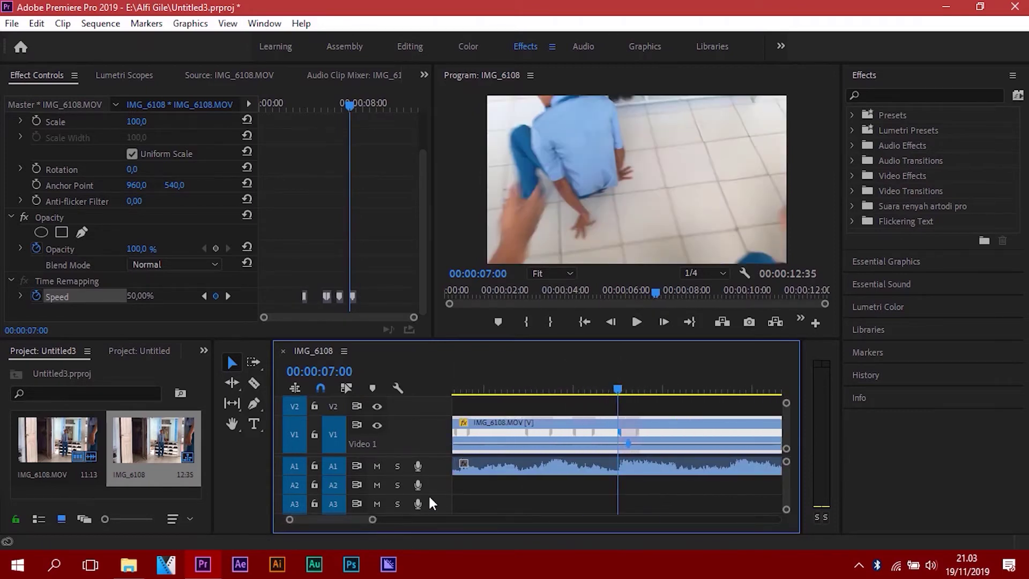
- Add keyframes at 00:00:08:18 and 00:00:09:40, slowing between them to 50% and restoring 100% after
drag(626, 390, 677, 397)
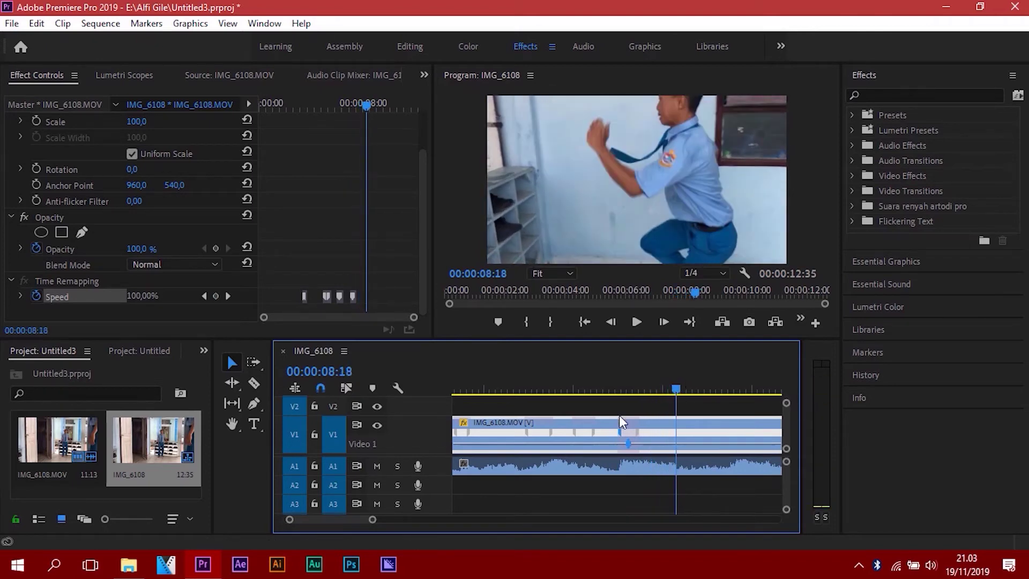
click(215, 295)
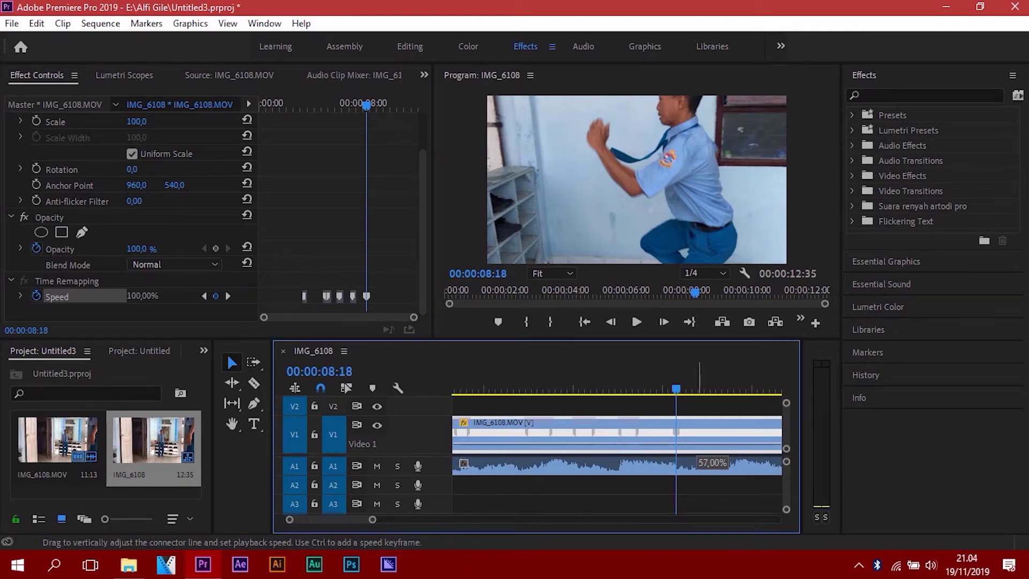
drag(680, 435, 679, 433)
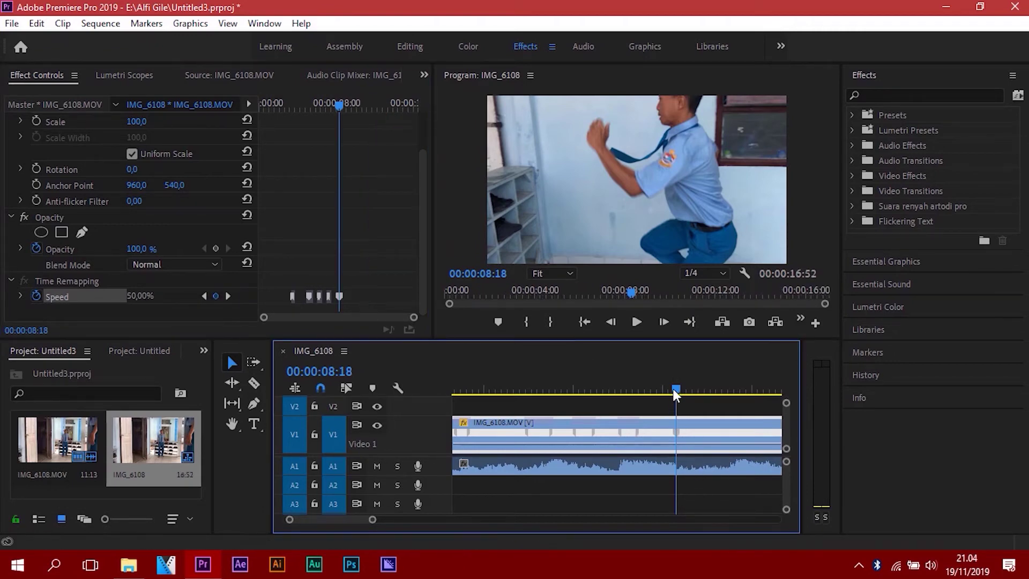
drag(673, 388, 735, 394)
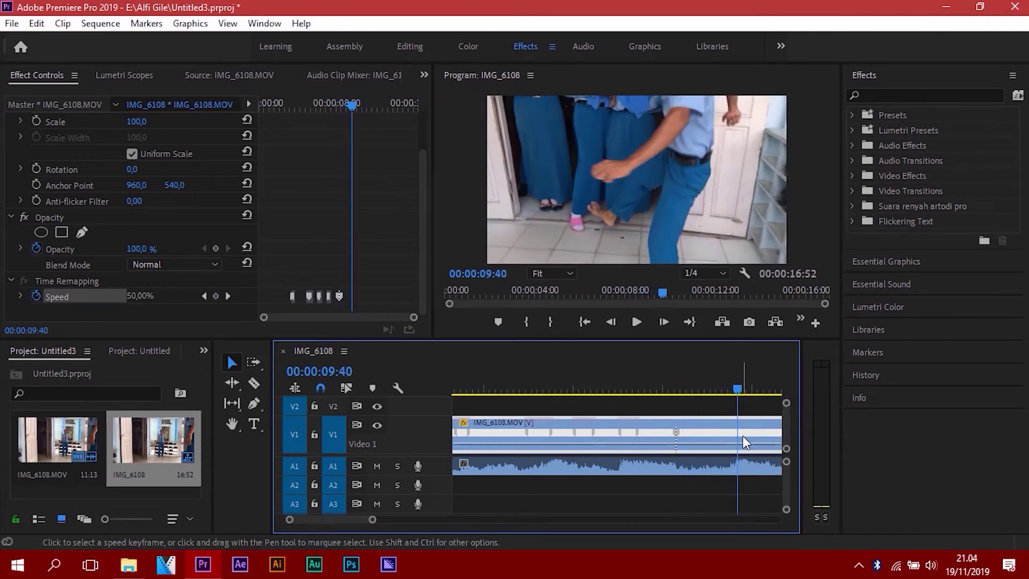
click(216, 296)
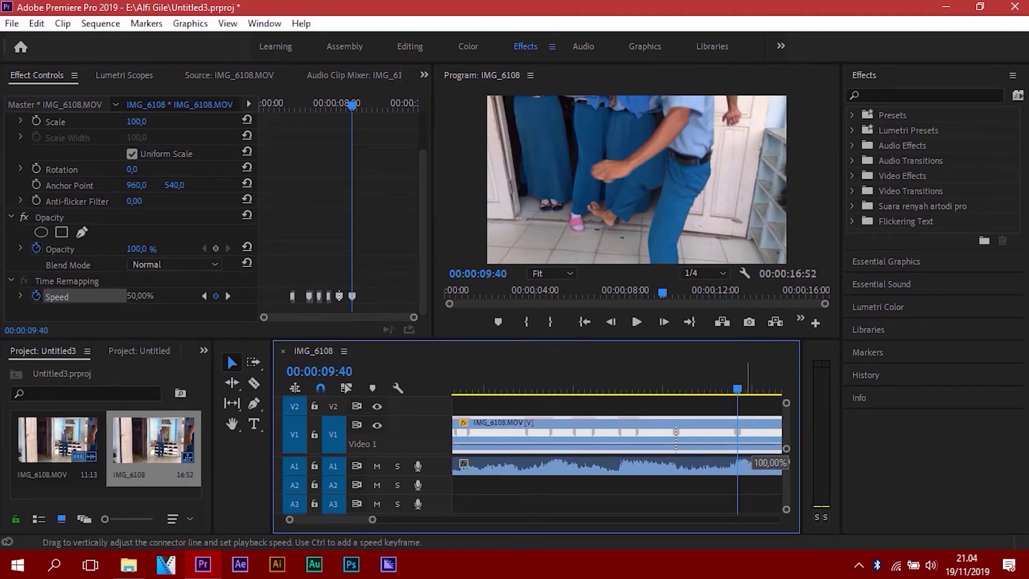
drag(676, 431, 646, 399)
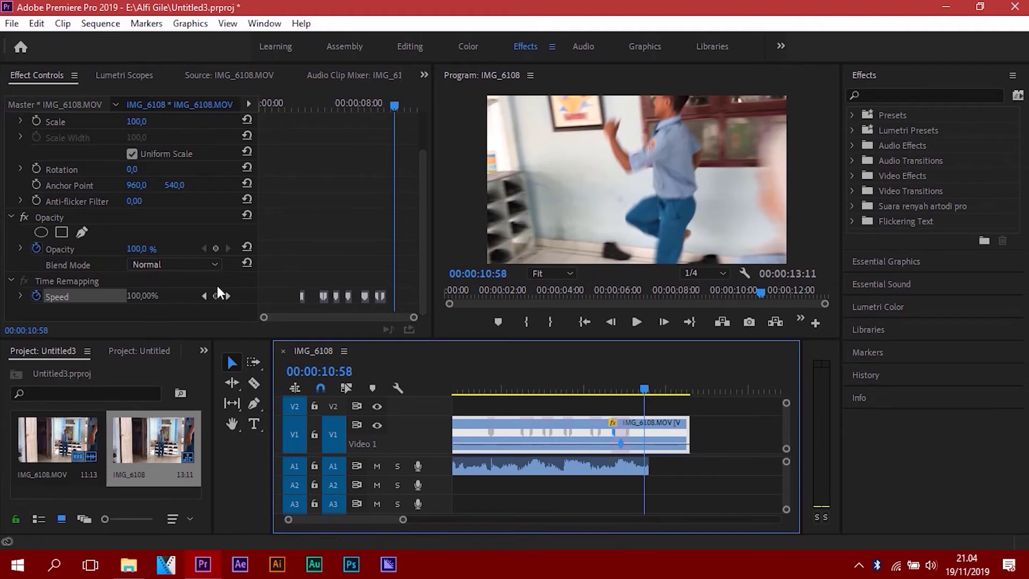
- Add keyframes at 00:00:10:58 and 00:00:12:16, slowing between them to 50% and restoring normal speed after
click(216, 296)
drag(655, 440, 653, 453)
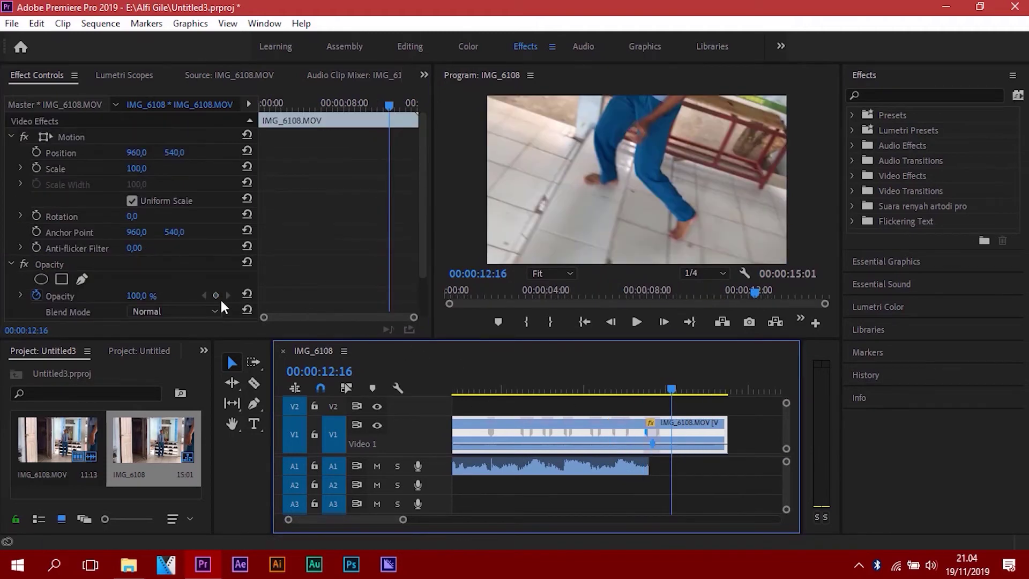
scroll(239, 305, down, 2)
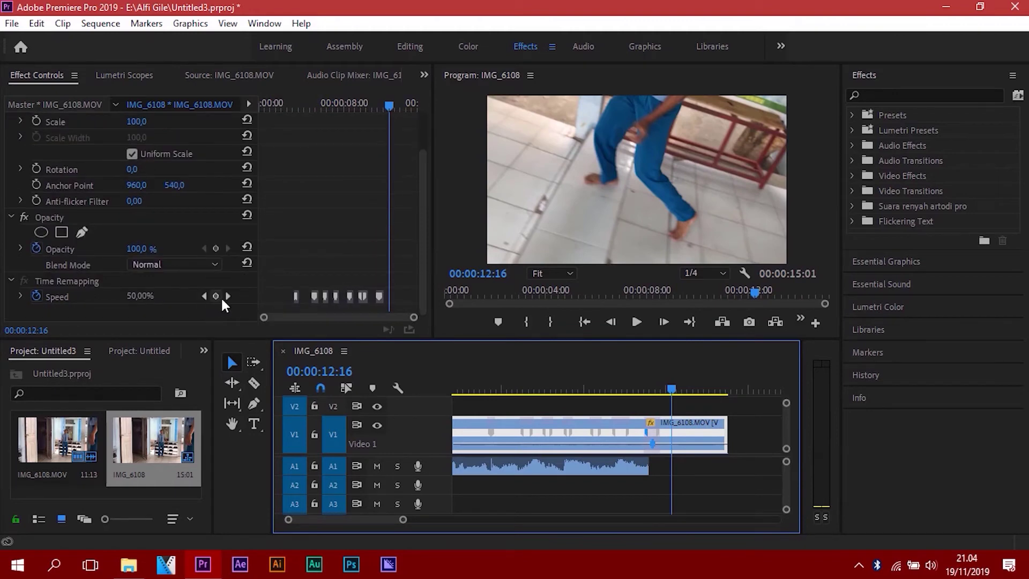
click(216, 296)
drag(693, 445, 693, 442)
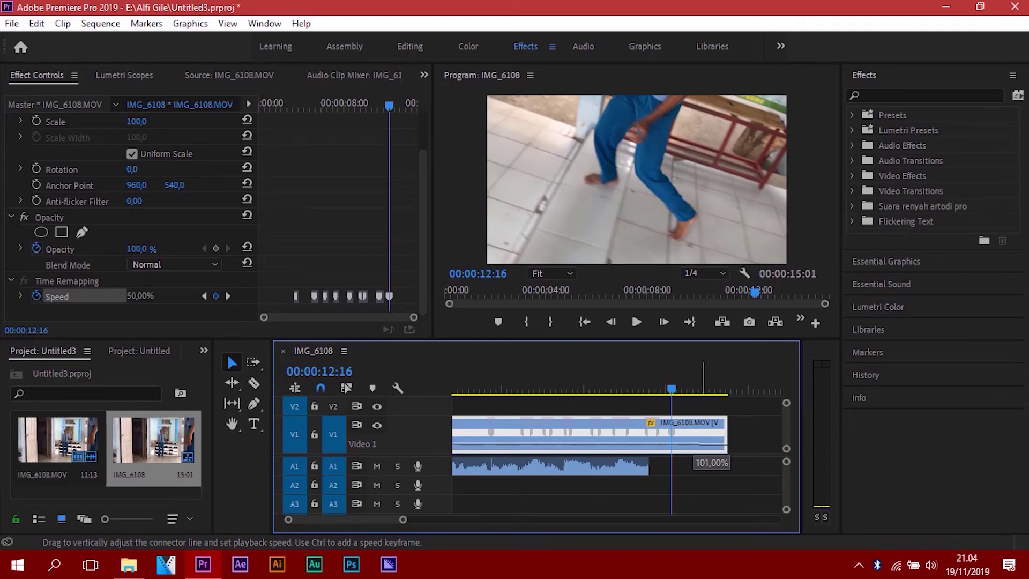
drag(707, 444, 707, 442)
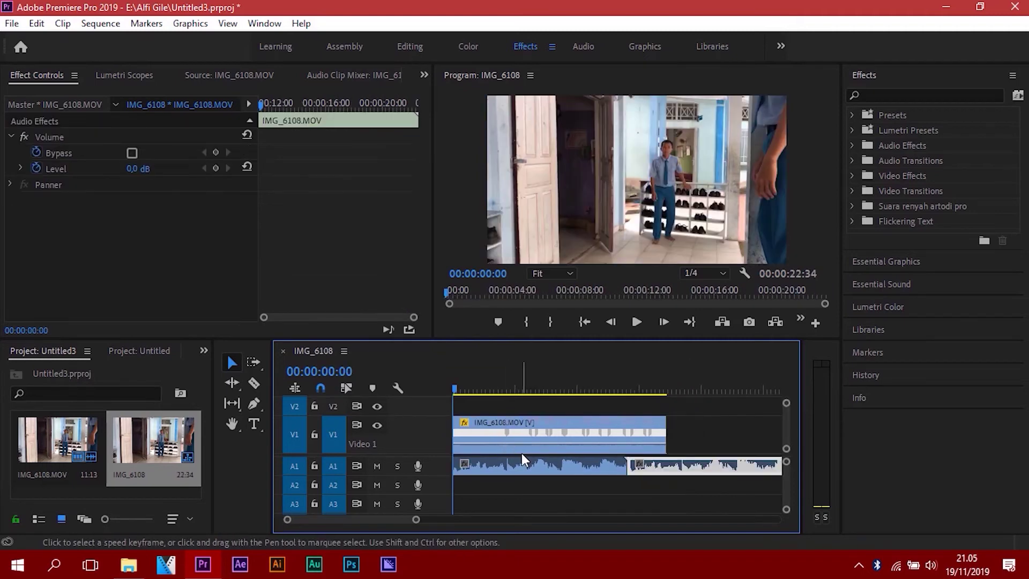
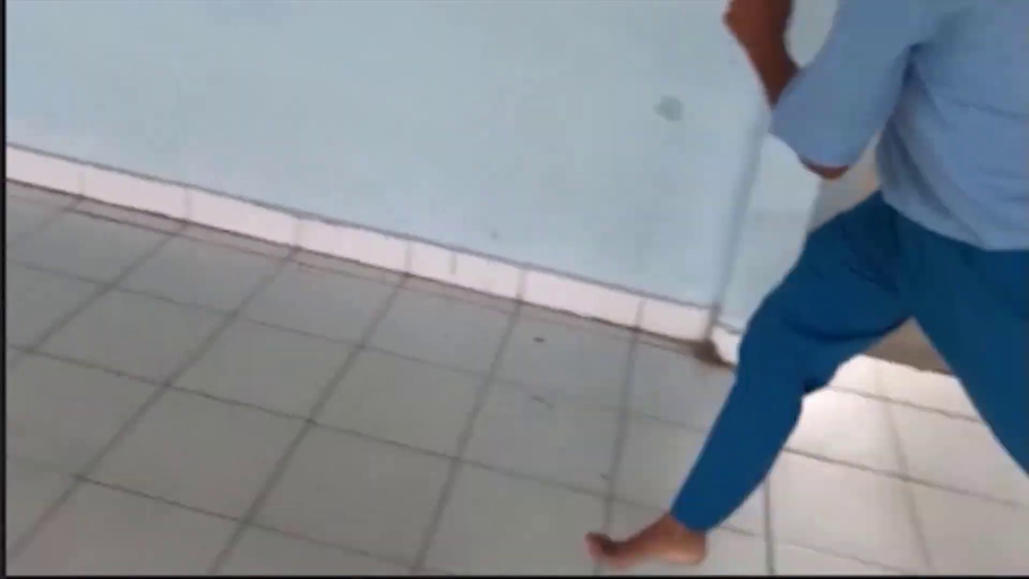
- Stop the full-screen preview and return to the editing workspace, paused at 00:00:13:45
key(space)
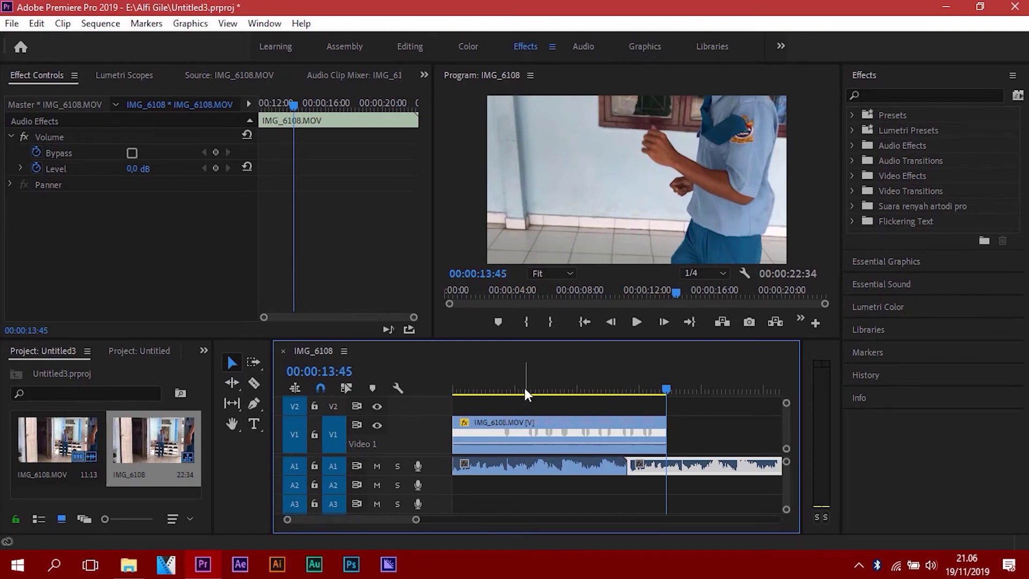
- Scrub the IMG_6108 sequence's opening seconds, stopping the playhead at 00:00:03:16
mouse_move(521, 390)
mouse_down()
mouse_move(499, 390)
mouse_move(597, 392)
mouse_move(495, 402)
mouse_up()
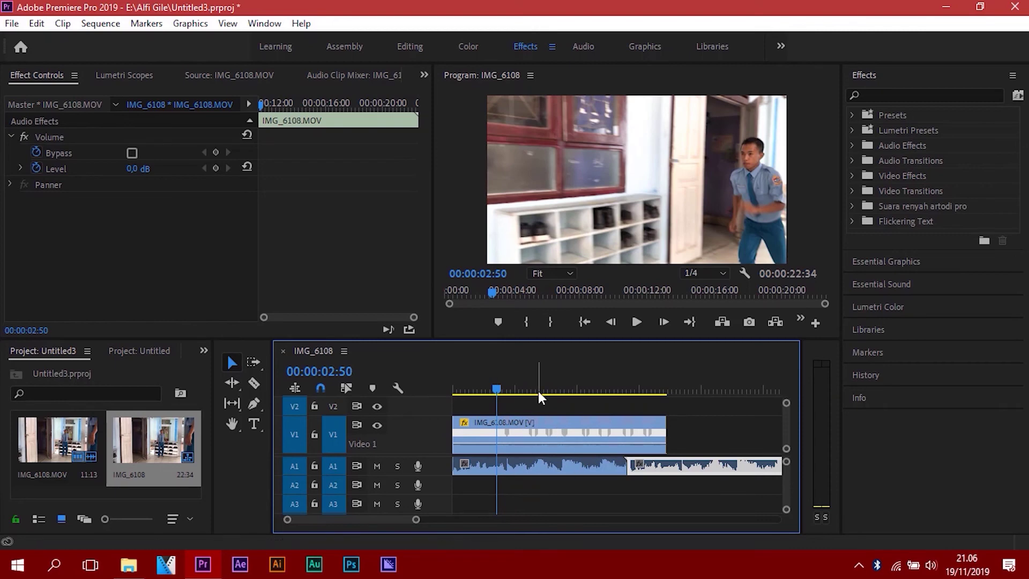
mouse_move(496, 388)
mouse_down()
mouse_move(458, 388)
mouse_move(503, 392)
mouse_up()
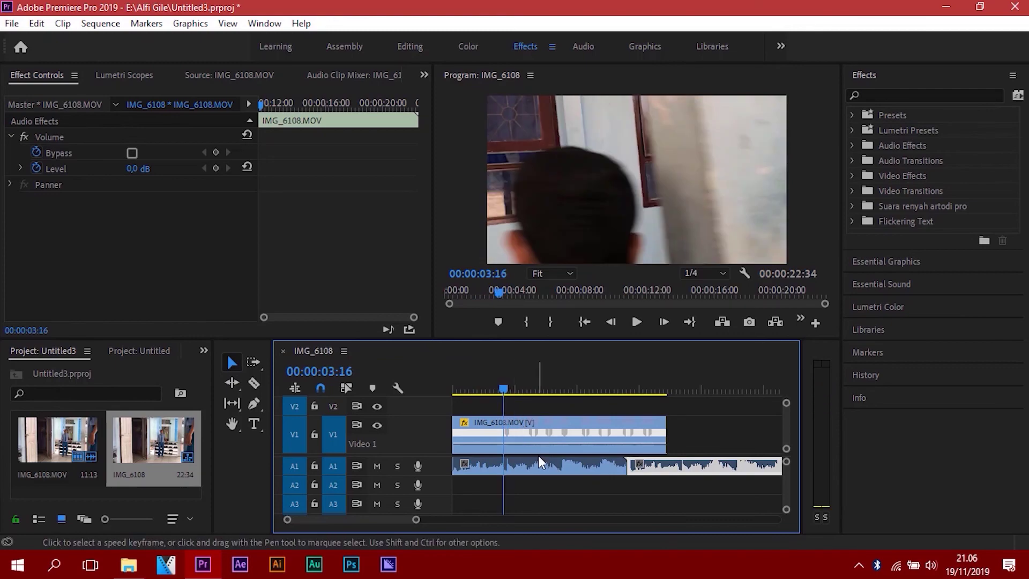